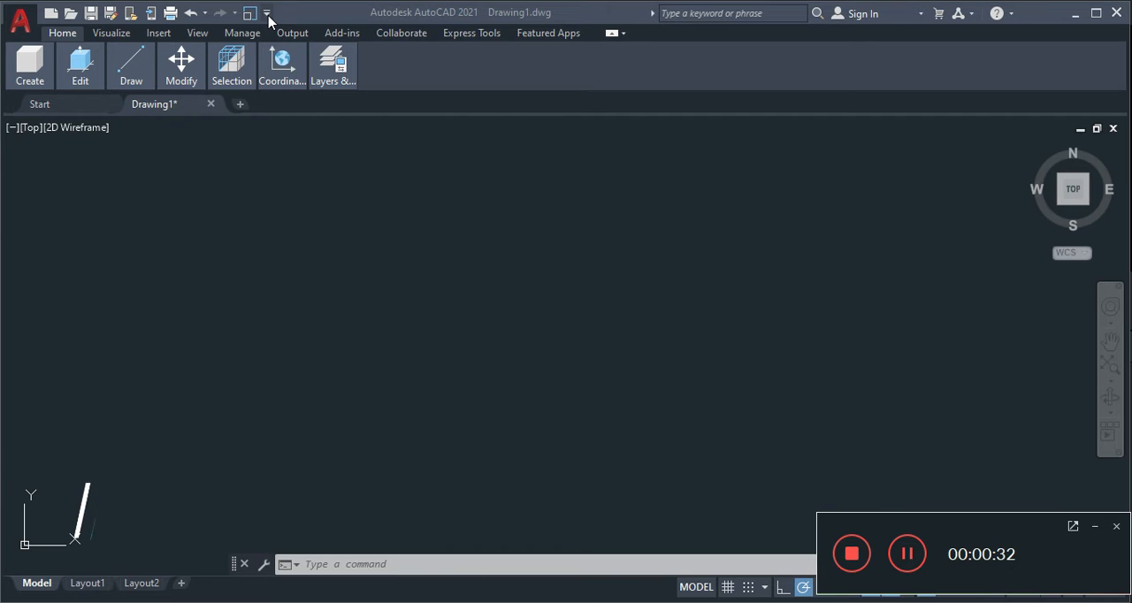
- Display the classic menu bar above the ribbon
{"action": "left_click", "coordinate": [269, 17]}
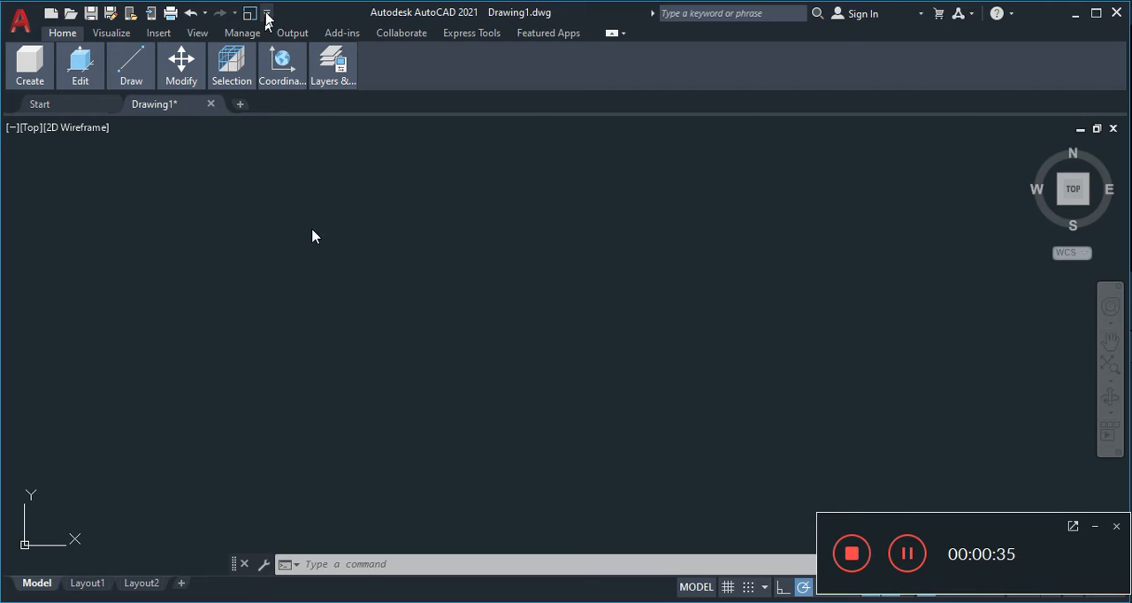
{"action": "left_click", "coordinate": [268, 17]}
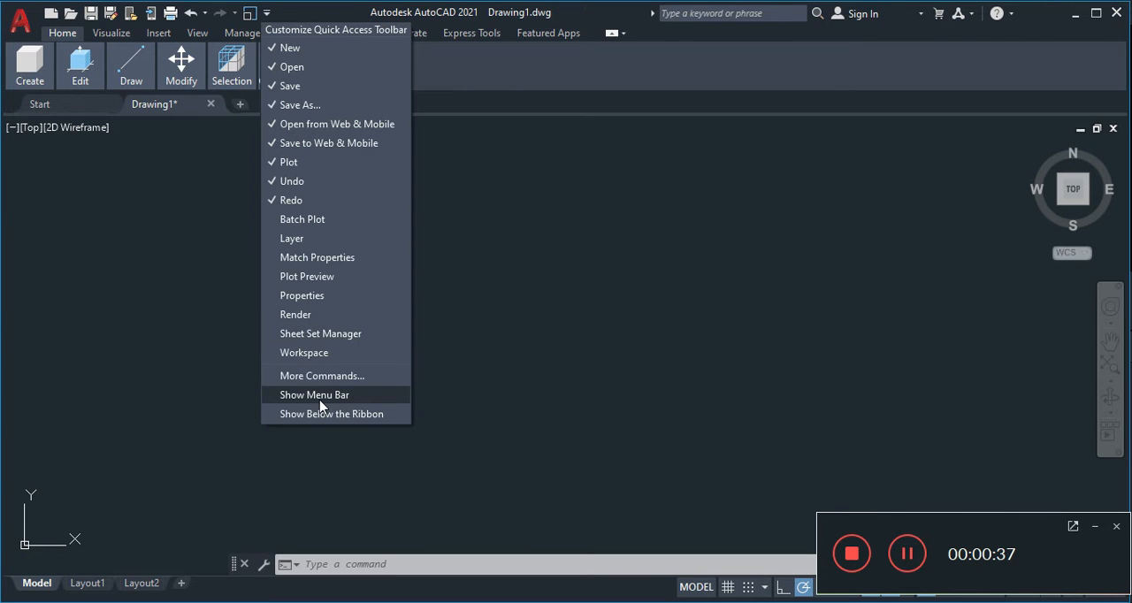
{"action": "left_click", "coordinate": [320, 400]}
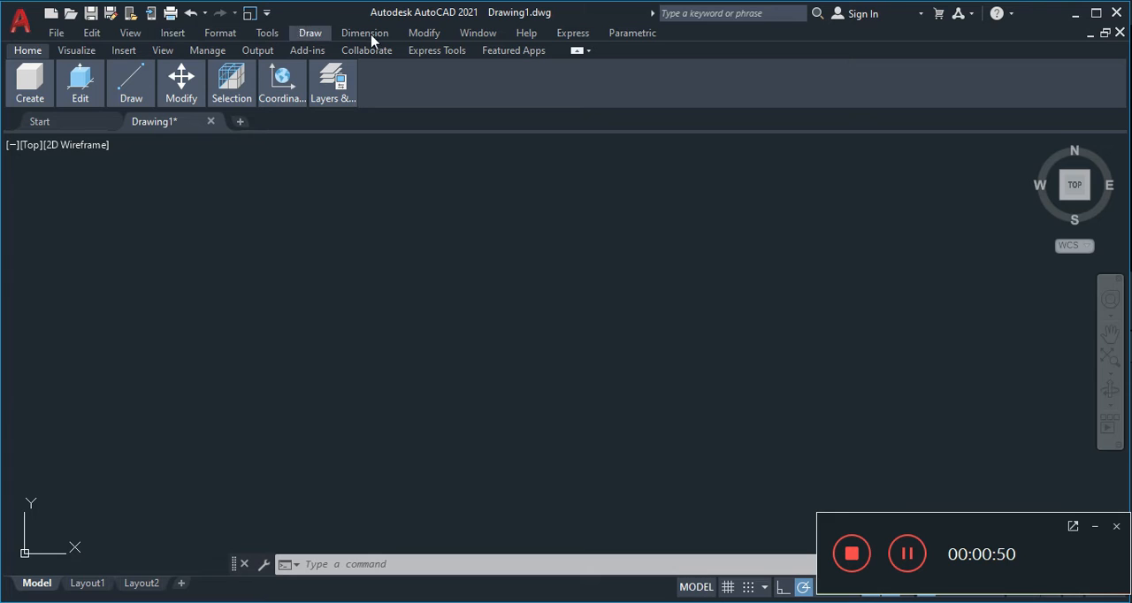
- Hide the menu bar and display it again
{"action": "left_click", "coordinate": [267, 13]}
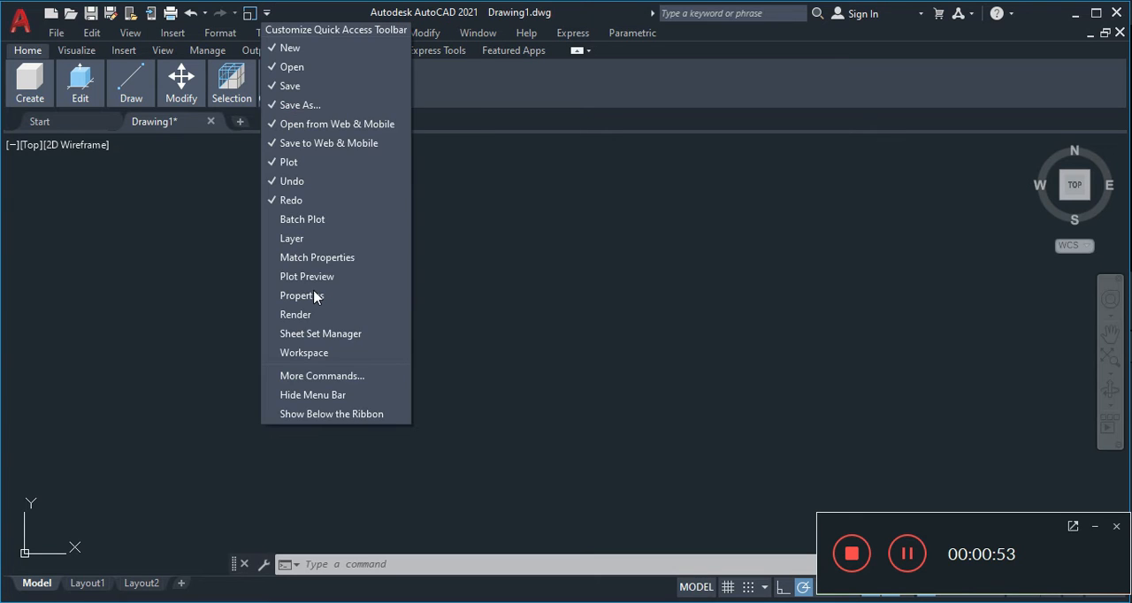
{"action": "left_click", "coordinate": [322, 402]}
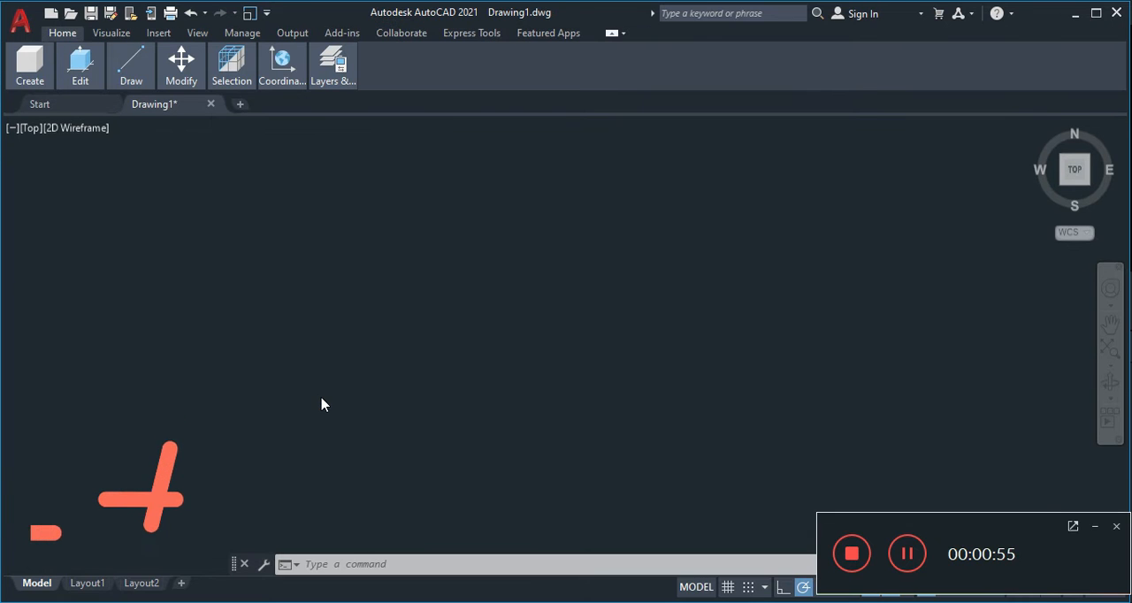
{"action": "left_click", "coordinate": [266, 13]}
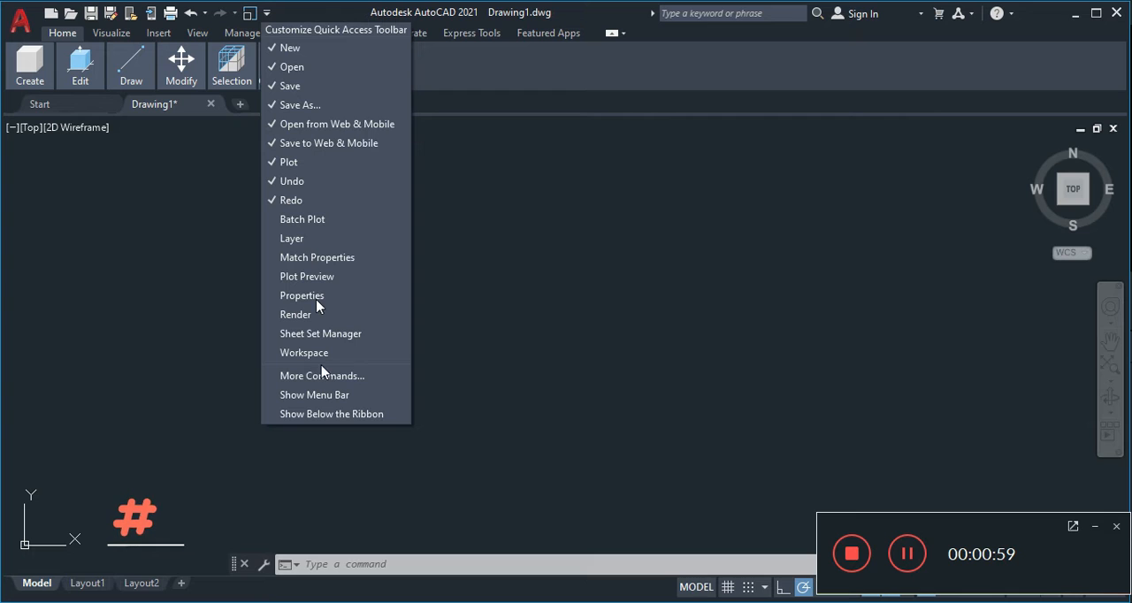
{"action": "left_click", "coordinate": [322, 397]}
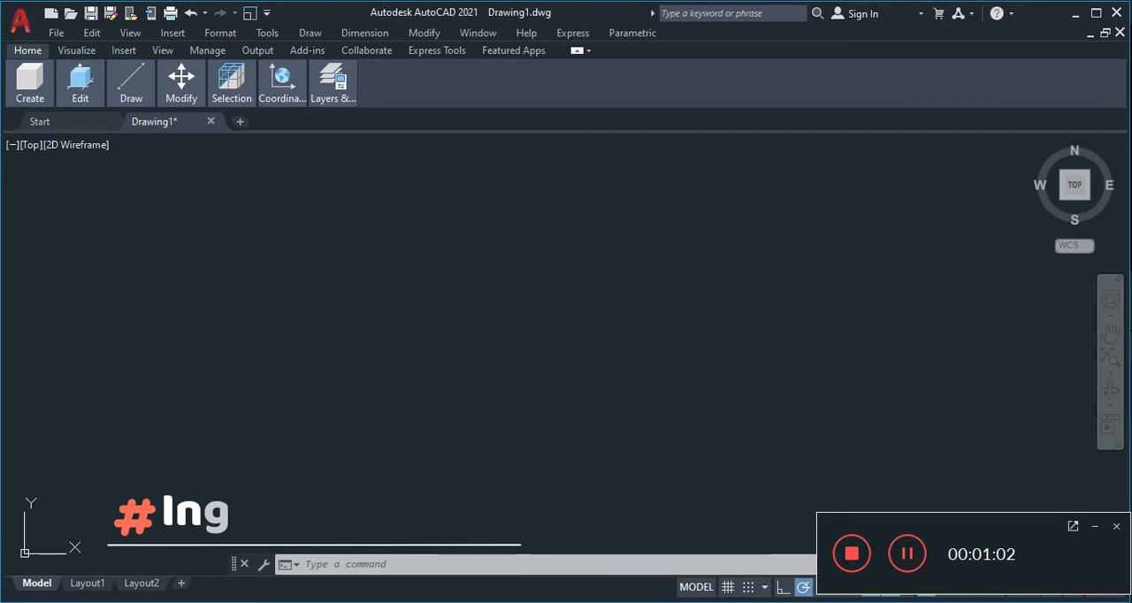
- Display the AutoCAD Draw toolbar and dock it vertically along the left edge of the drawing area
{"action": "left_click", "coordinate": [268, 33]}
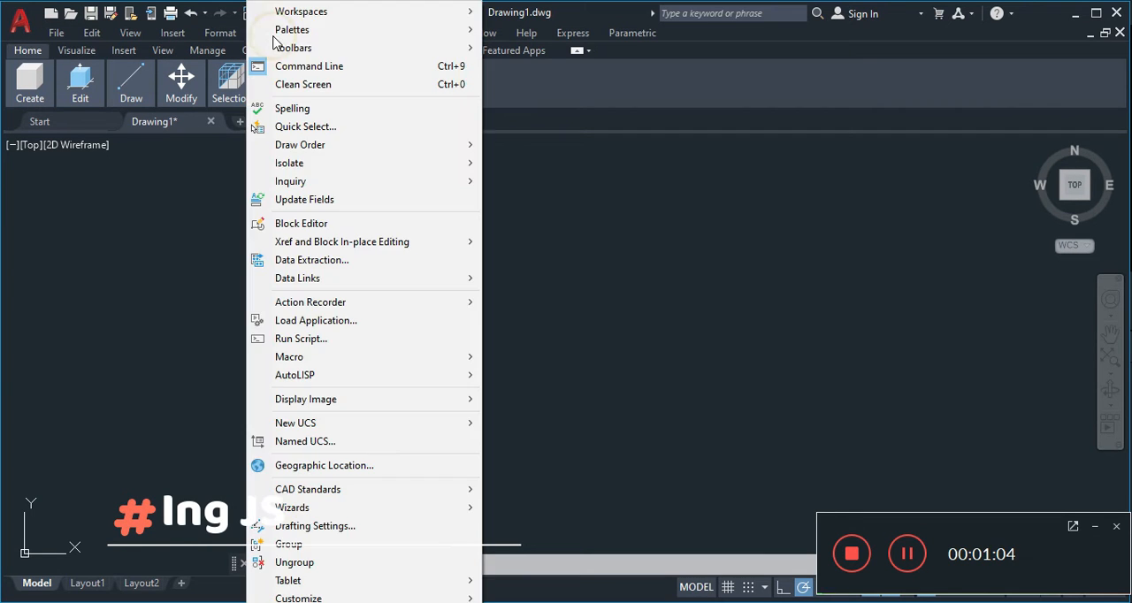
{"action": "mouse_move", "coordinate": [283, 35]}
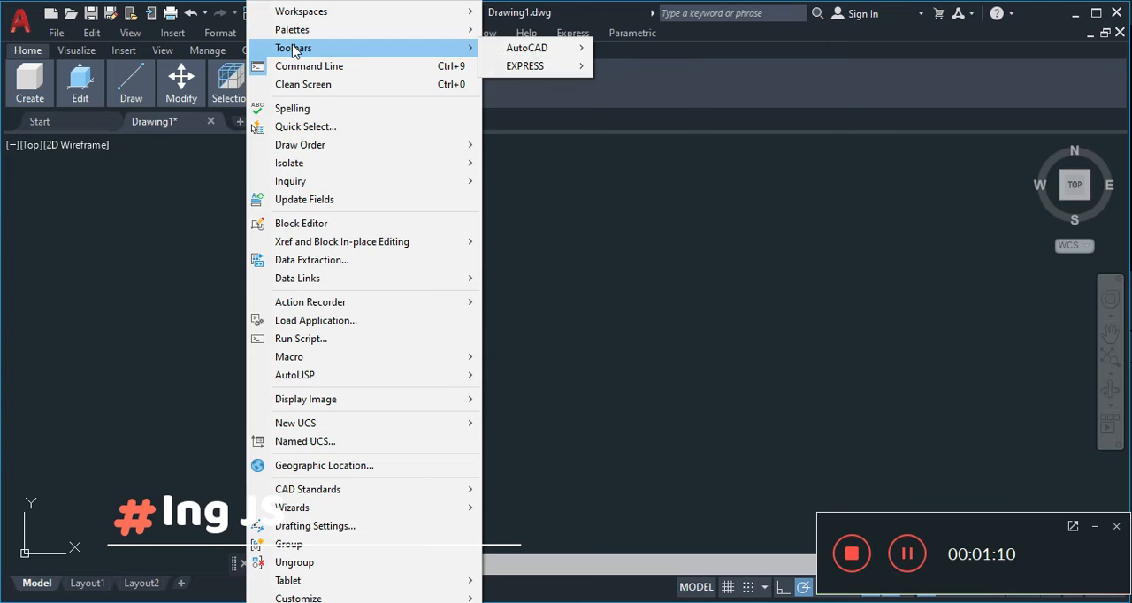
{"action": "left_click", "coordinate": [542, 33]}
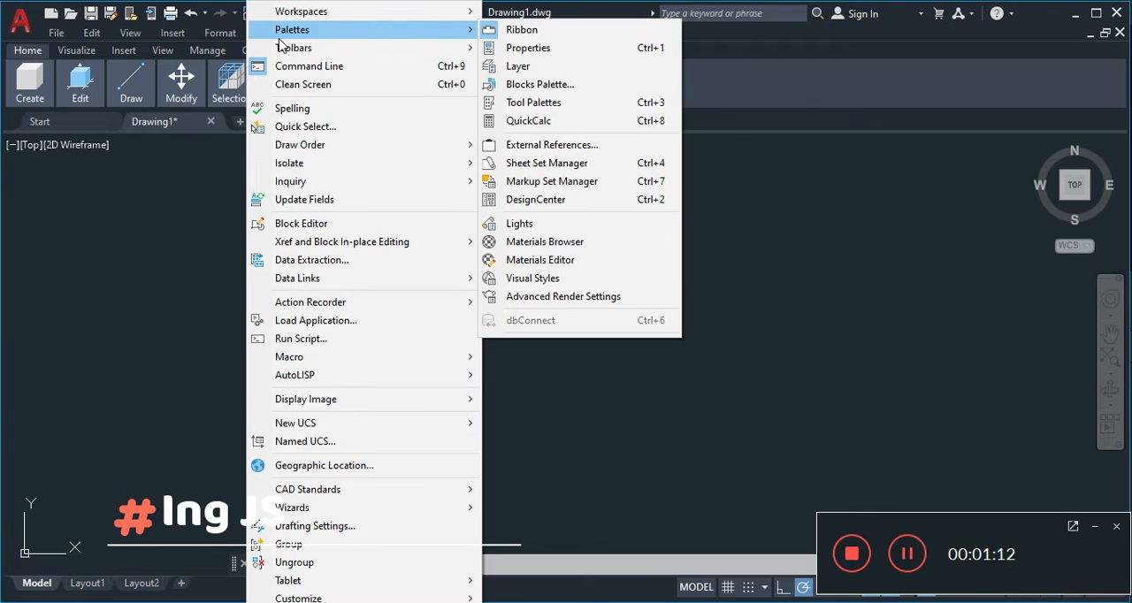
{"action": "left_click", "coordinate": [286, 50]}
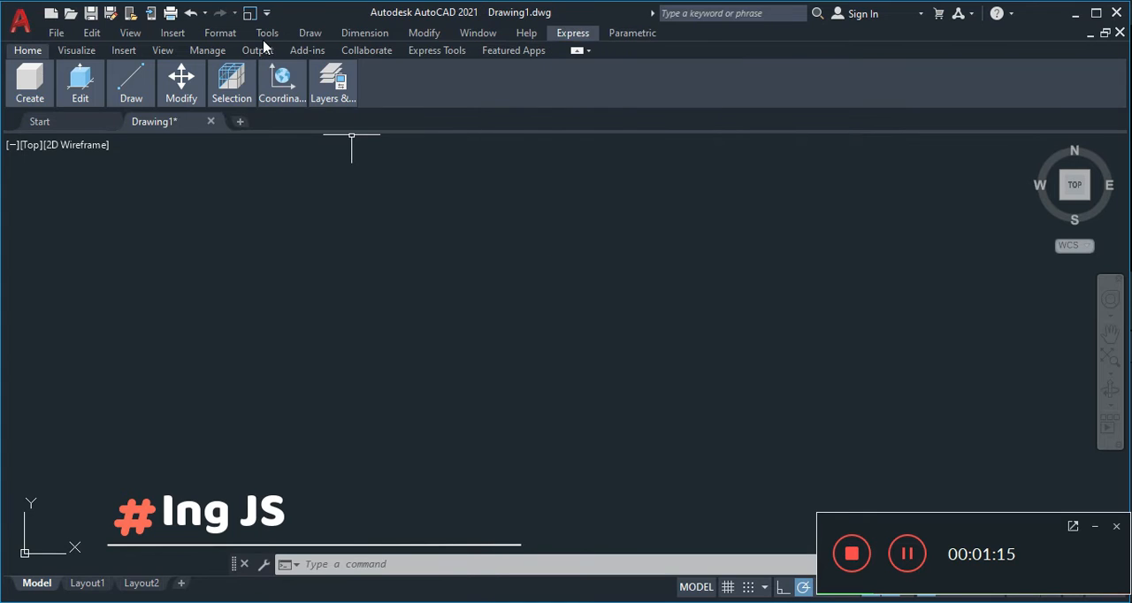
{"action": "mouse_move", "coordinate": [269, 39]}
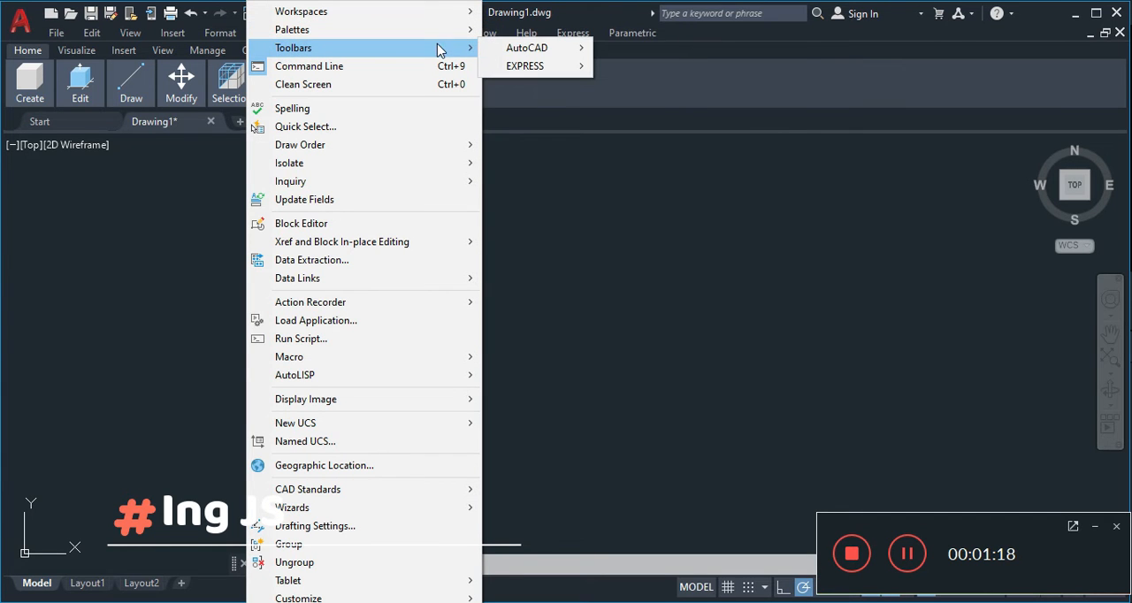
{"action": "mouse_move", "coordinate": [509, 51]}
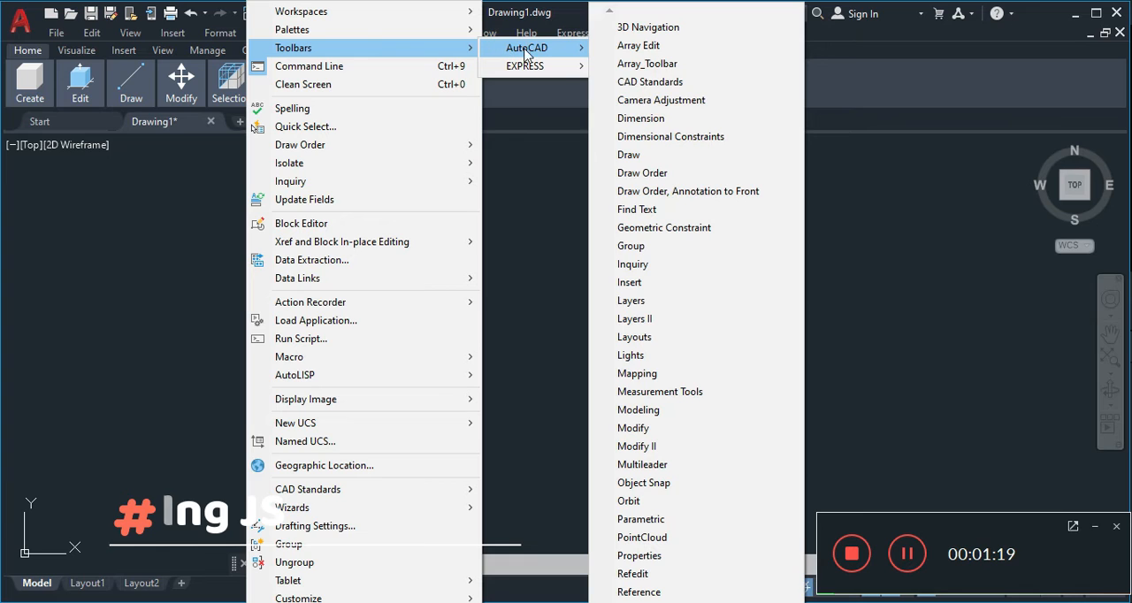
{"action": "left_click", "coordinate": [629, 156]}
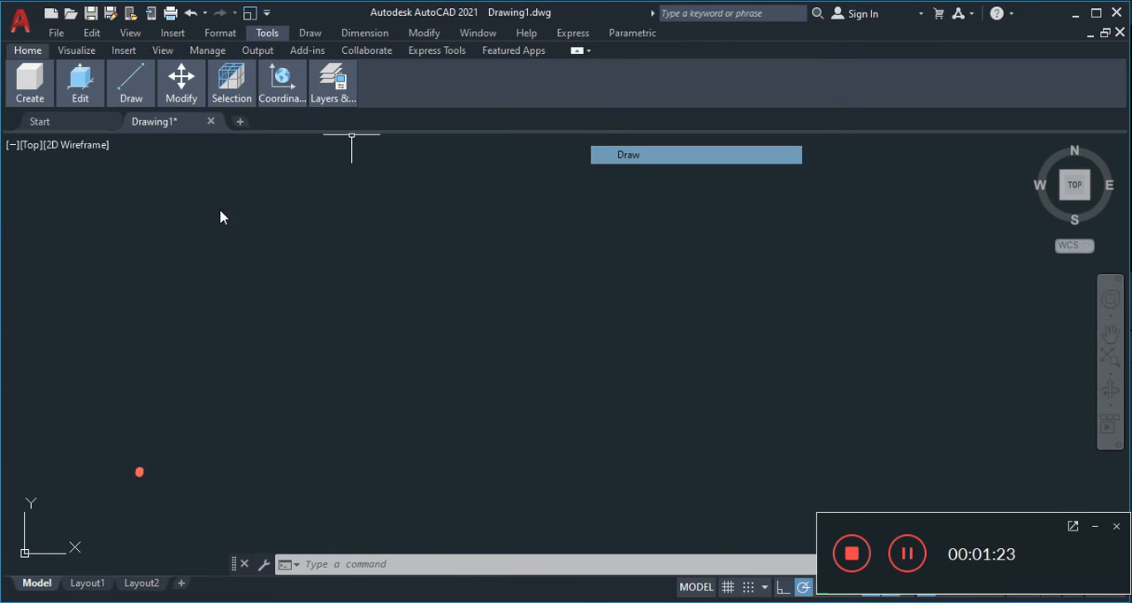
{"action": "mouse_move", "coordinate": [172, 211]}
{"action": "left_mouse_down"}
{"action": "mouse_move", "coordinate": [1, 187]}
{"action": "mouse_move", "coordinate": [24, 266]}
{"action": "left_mouse_up"}
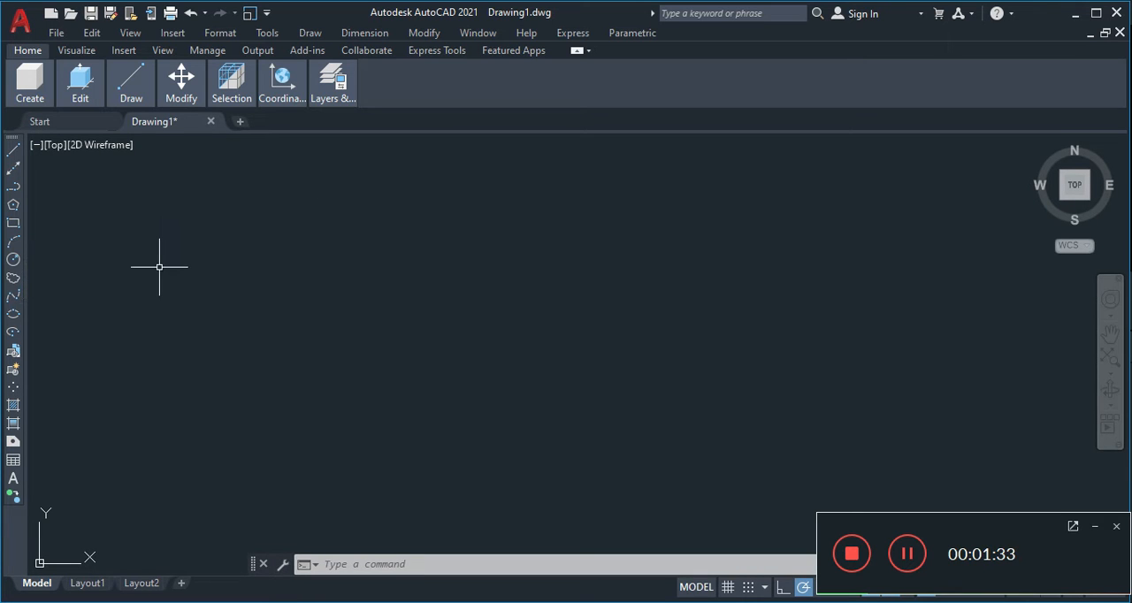
- Minimize the ribbon to panel titles and display the Modify toolbar, floating over the right side of the drawing area
{"action": "left_click", "coordinate": [577, 52]}
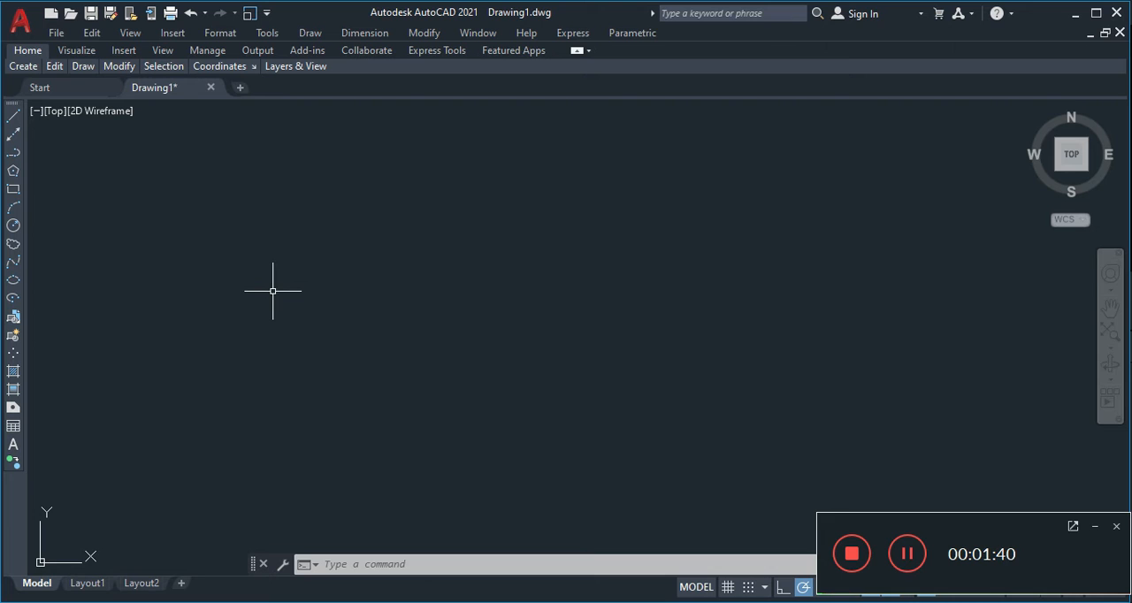
{"action": "right_click", "coordinate": [15, 108]}
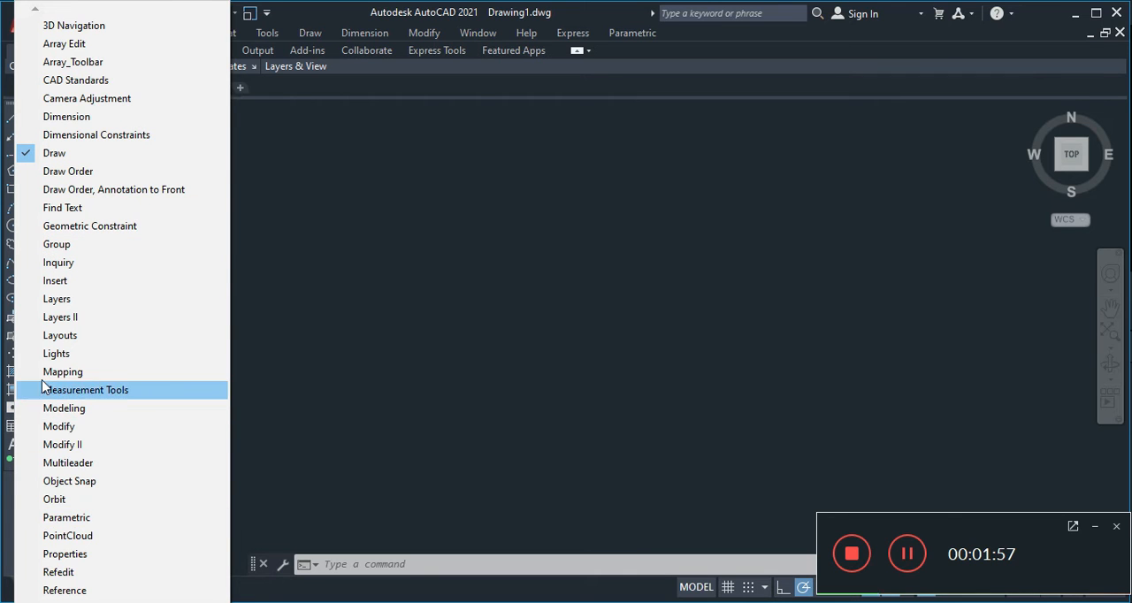
{"action": "left_click", "coordinate": [29, 431]}
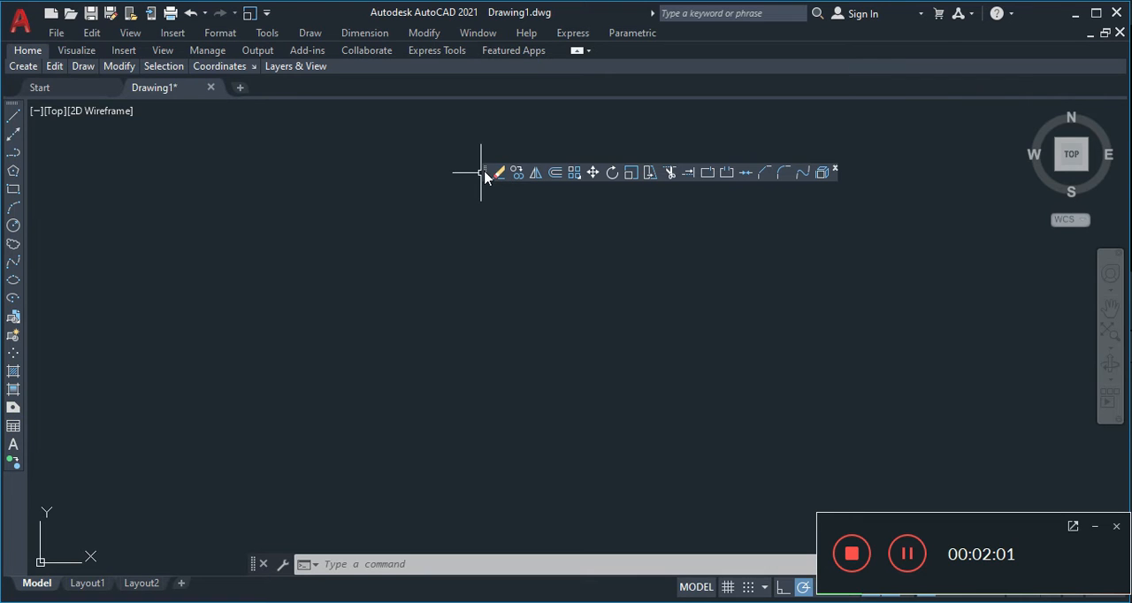
{"action": "left_click_drag", "start_coordinate": [485, 177], "coordinate": [743, 274]}
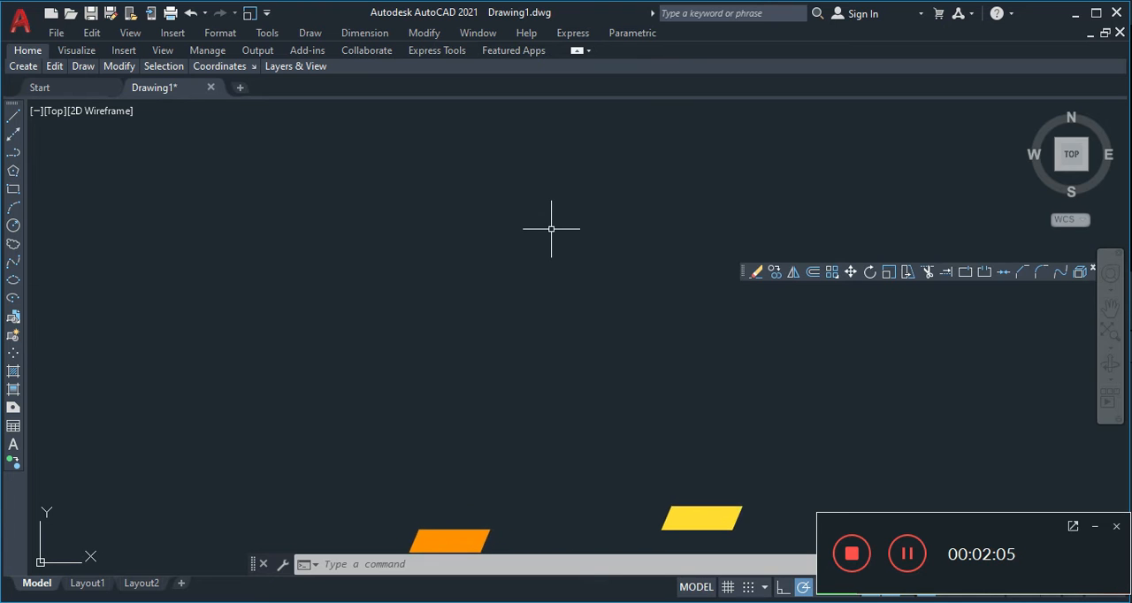
- Display the Layers toolbar and place it floating in the upper-left part of the drawing area
{"action": "right_click", "coordinate": [740, 268]}
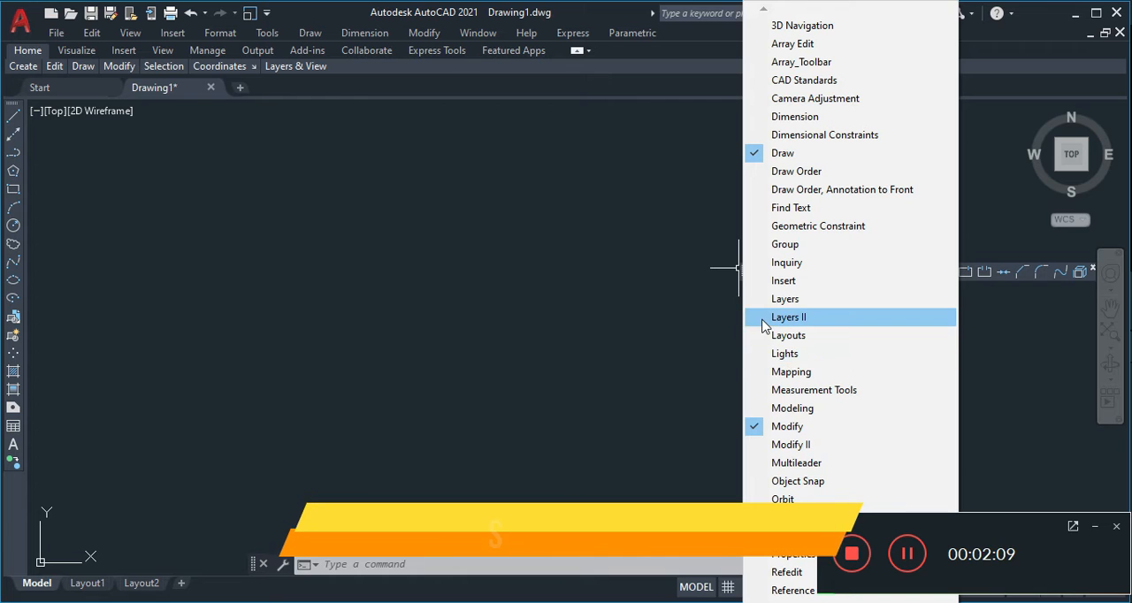
{"action": "left_click", "coordinate": [761, 305]}
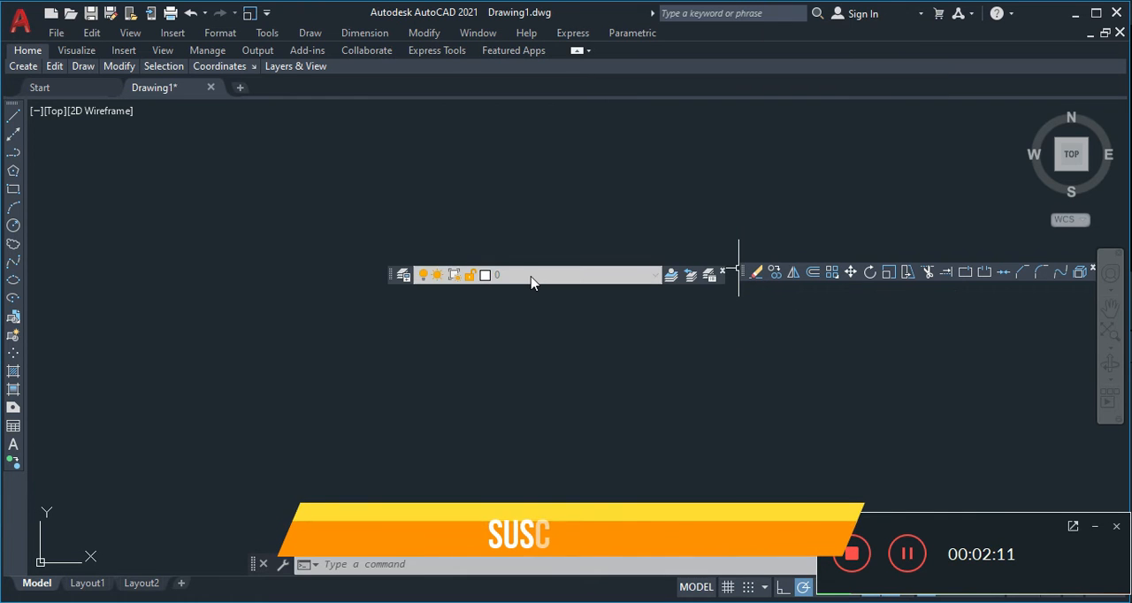
{"action": "left_click_drag", "start_coordinate": [392, 274], "coordinate": [177, 202]}
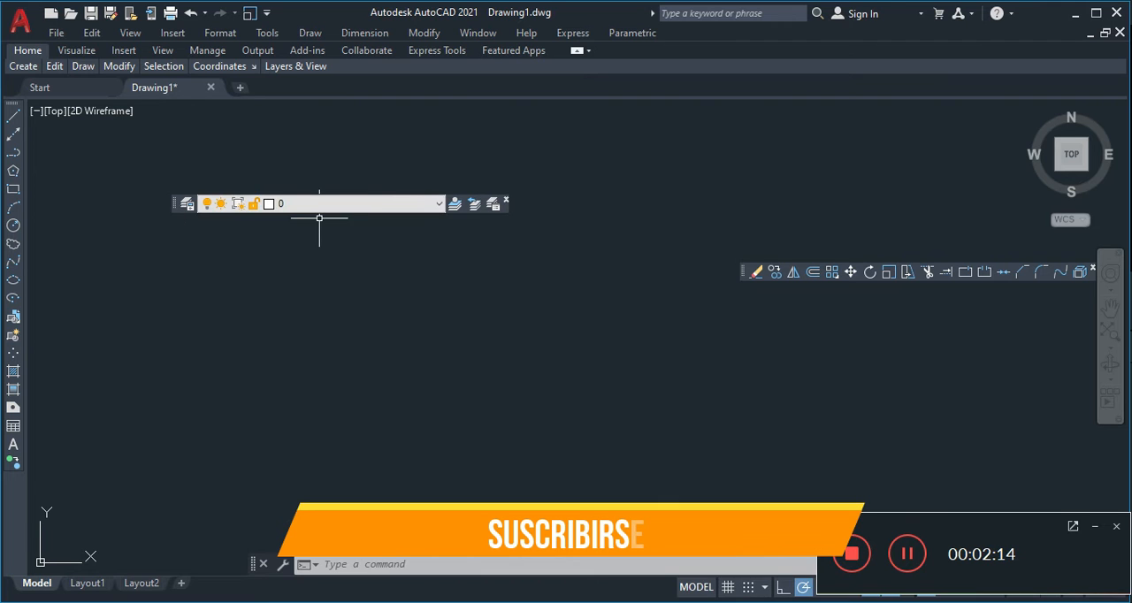
- Display the Properties toolbar and place it above the drawing area, beside the drawing file tabs
{"action": "right_click", "coordinate": [181, 203]}
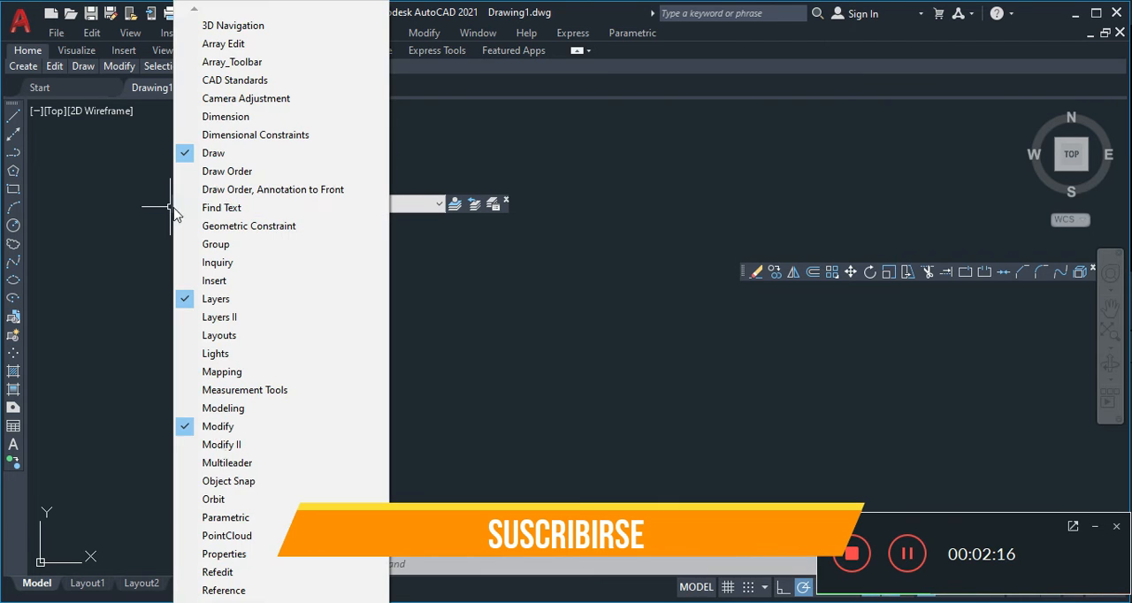
{"action": "left_click", "coordinate": [206, 555]}
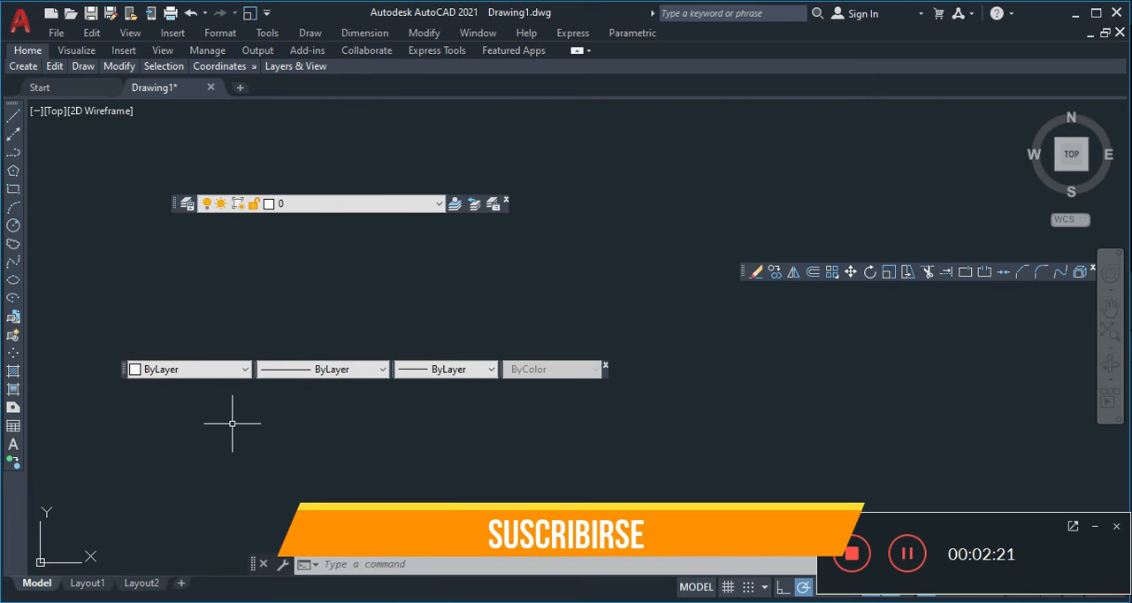
{"action": "mouse_move", "coordinate": [122, 370]}
{"action": "left_mouse_down"}
{"action": "mouse_move", "coordinate": [283, 100]}
{"action": "mouse_move", "coordinate": [306, 92]}
{"action": "left_mouse_up"}
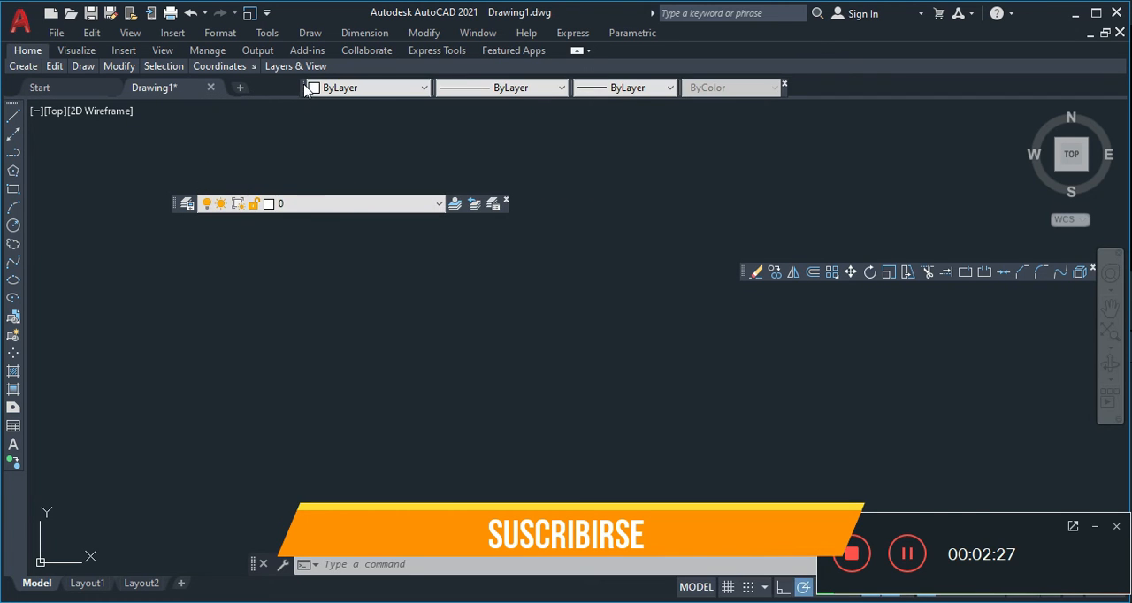
- Display the Standard toolbar and place it directly above the Properties toolbar, beside the ribbon panel titles
{"action": "right_click", "coordinate": [180, 205]}
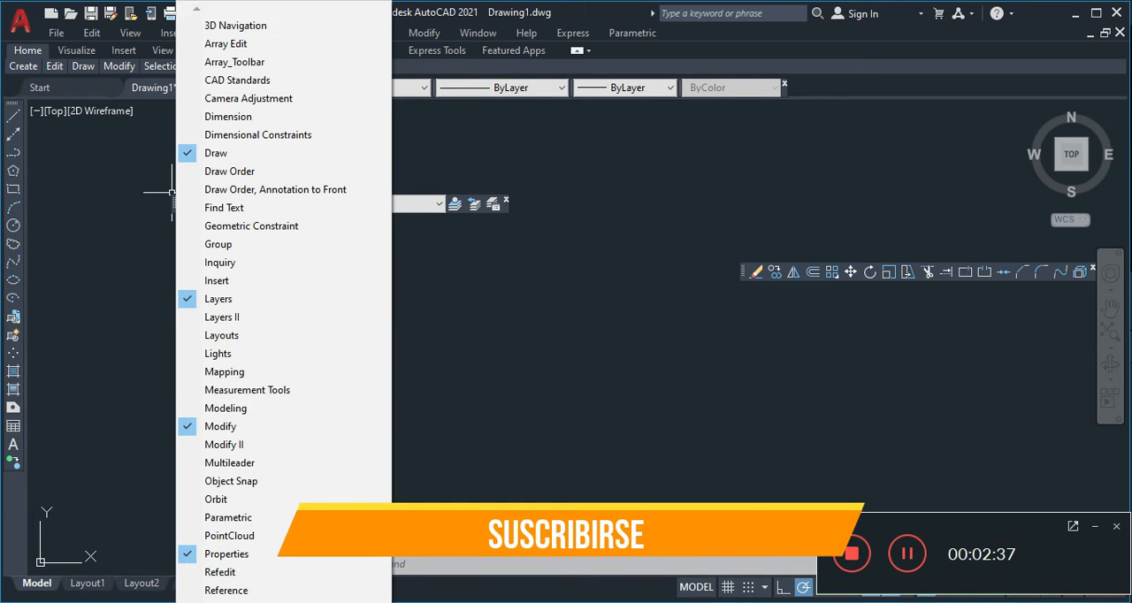
{"action": "mouse_move", "coordinate": [283, 601]}
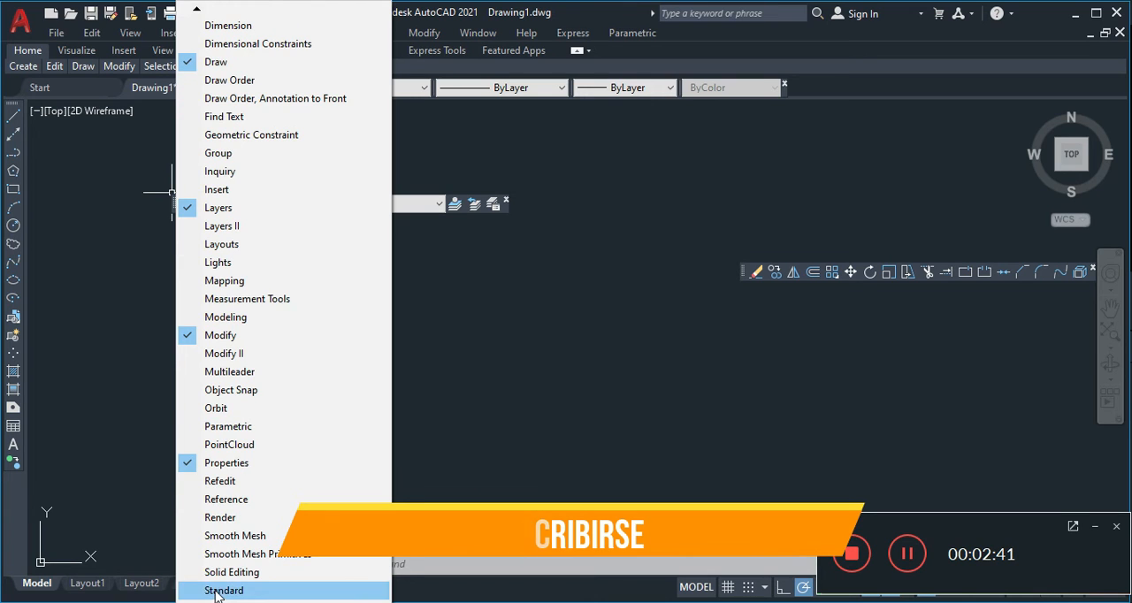
{"action": "left_click", "coordinate": [215, 591]}
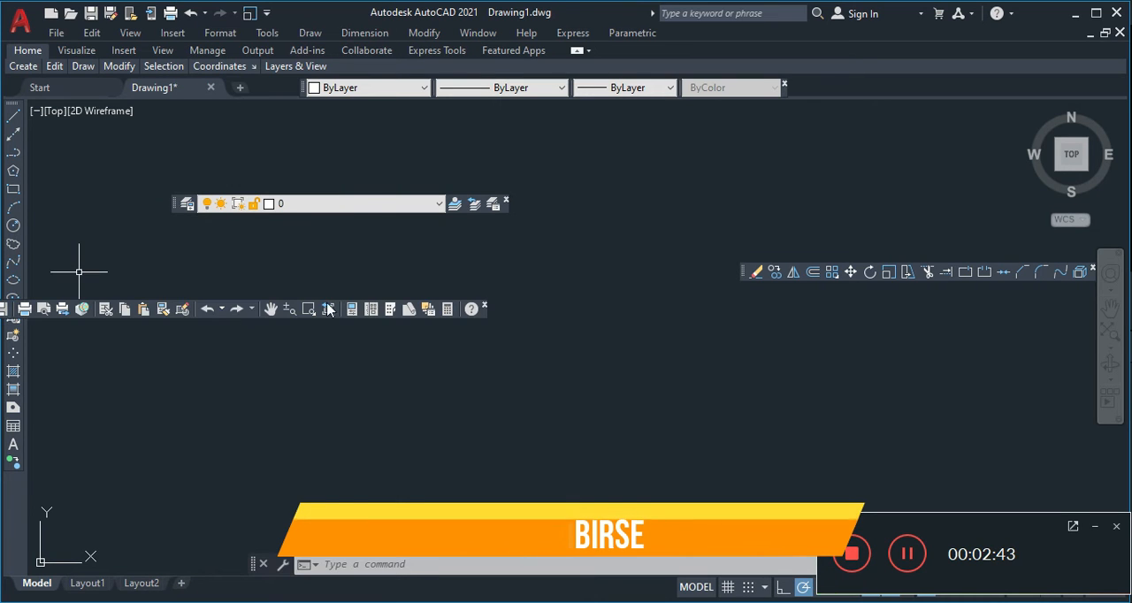
{"action": "left_click", "coordinate": [249, 313]}
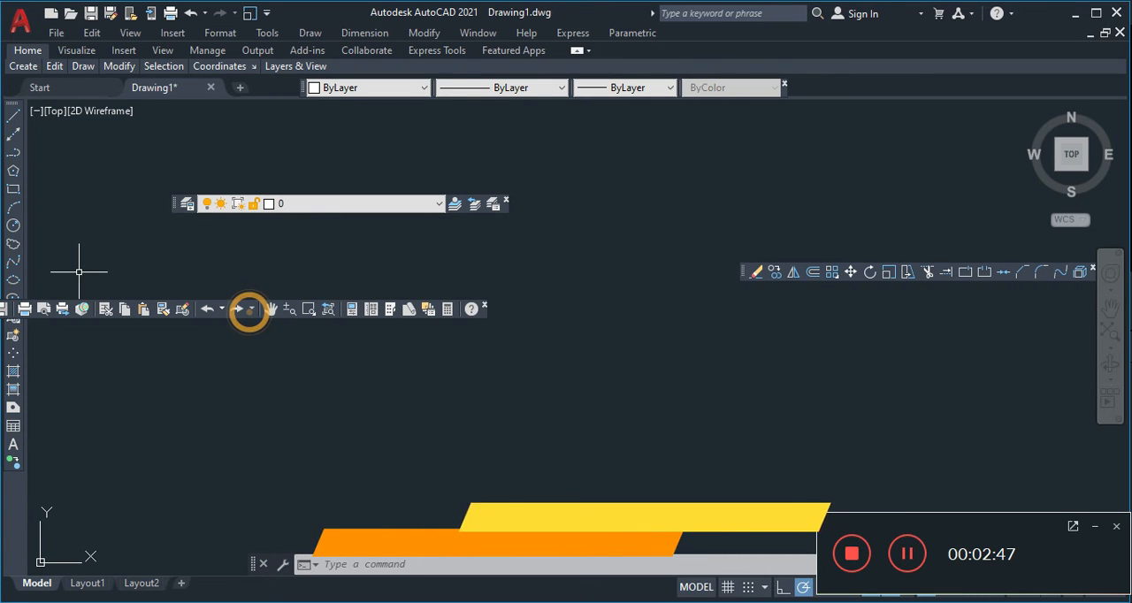
{"action": "left_click_drag", "start_coordinate": [486, 316], "coordinate": [657, 318]}
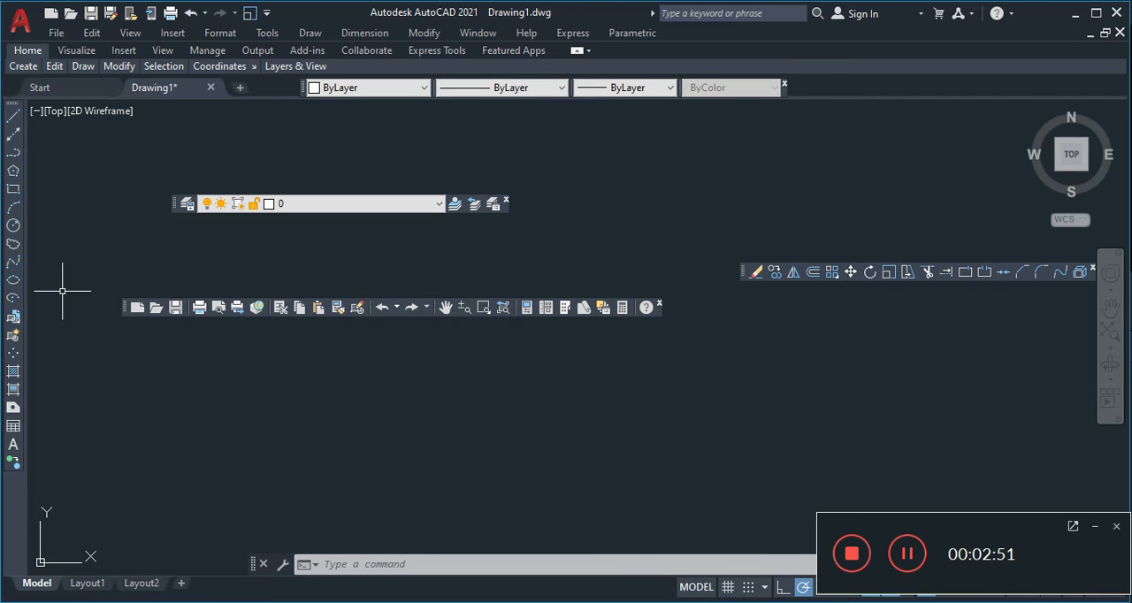
{"action": "mouse_move", "coordinate": [124, 305]}
{"action": "left_mouse_down"}
{"action": "mouse_move", "coordinate": [442, 157]}
{"action": "mouse_move", "coordinate": [413, 68]}
{"action": "mouse_move", "coordinate": [357, 65]}
{"action": "left_mouse_up"}
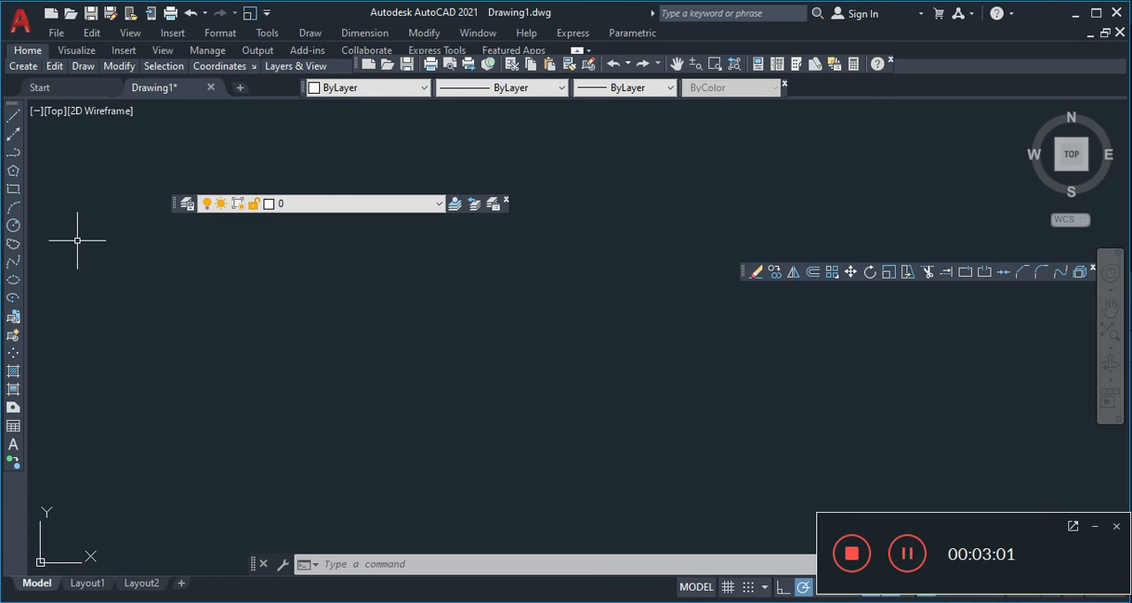
- Display the Text toolbar and place it floating in the middle of the drawing area
{"action": "right_click", "coordinate": [174, 209]}
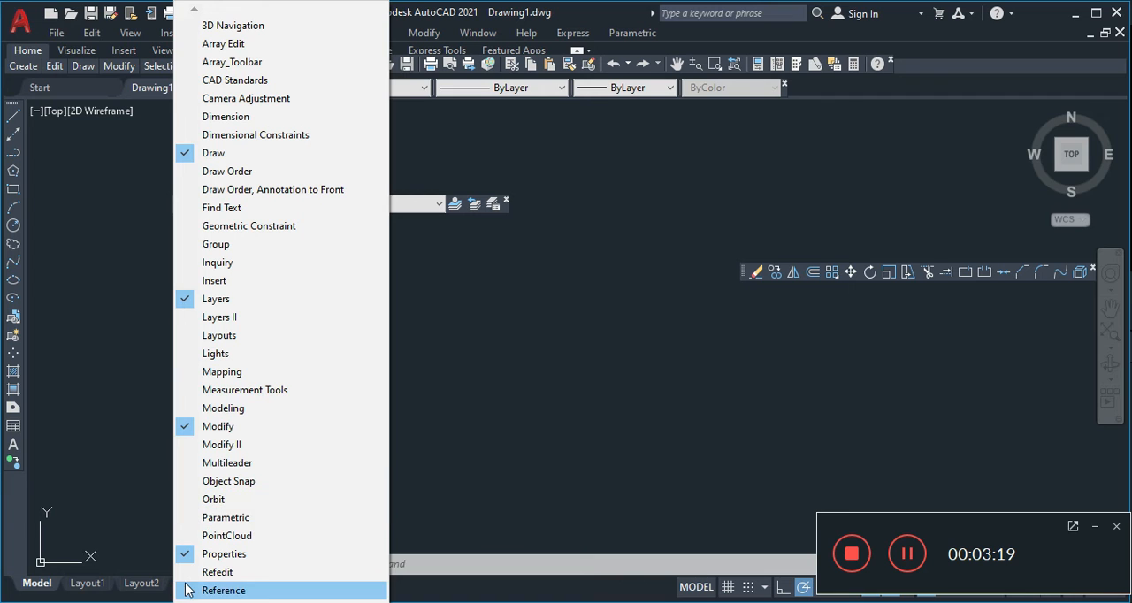
{"action": "mouse_move", "coordinate": [281, 601]}
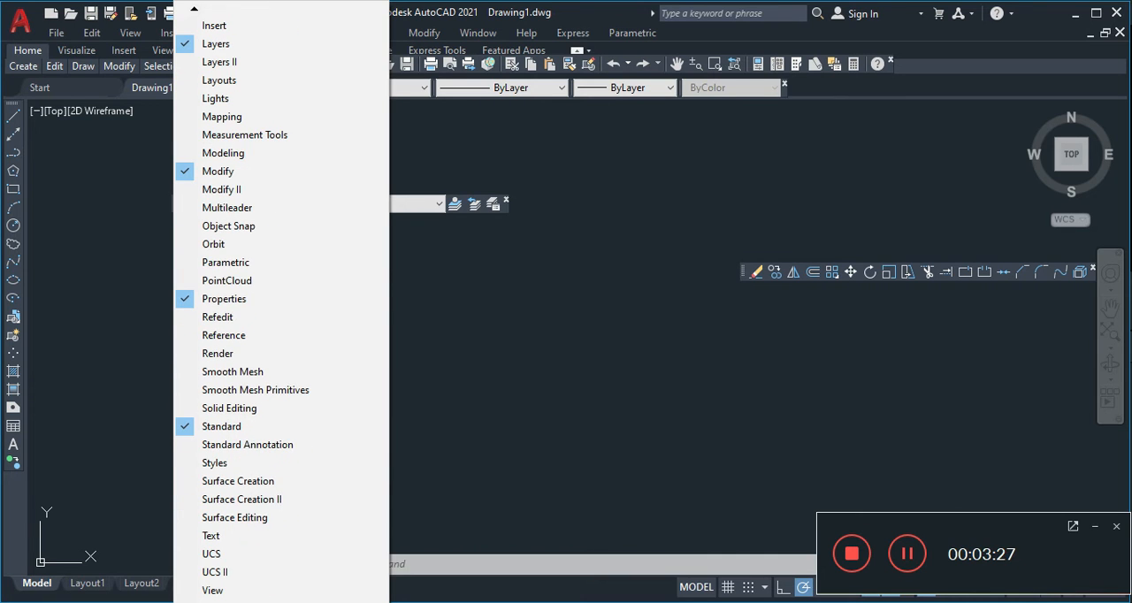
{"action": "scroll", "coordinate": [281, 309], "scroll_direction": "down", "scroll_amount": 6}
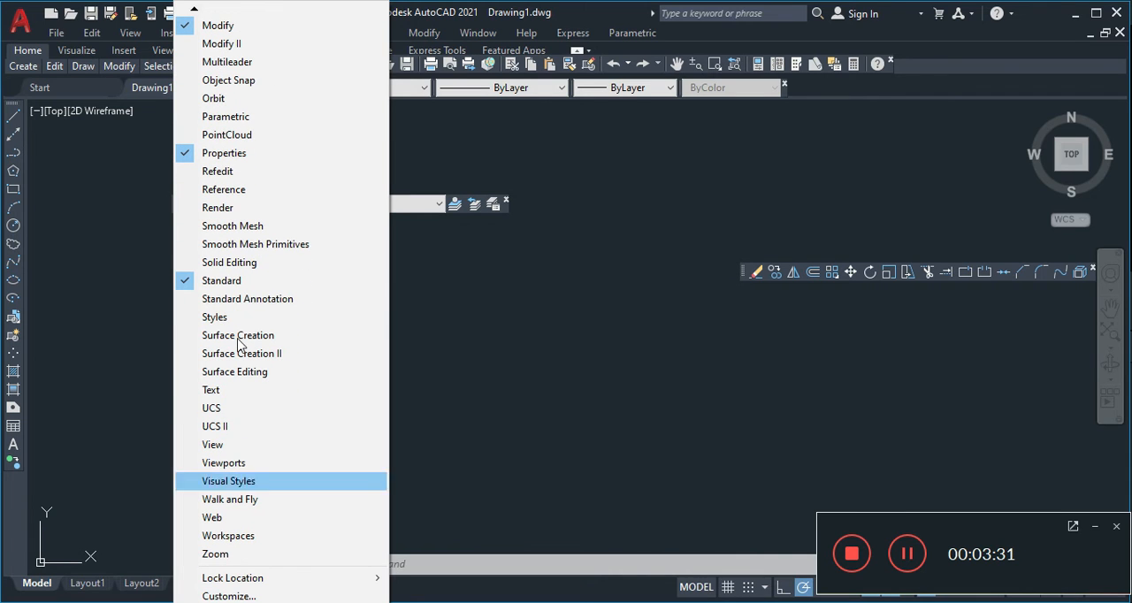
{"action": "left_click", "coordinate": [194, 9]}
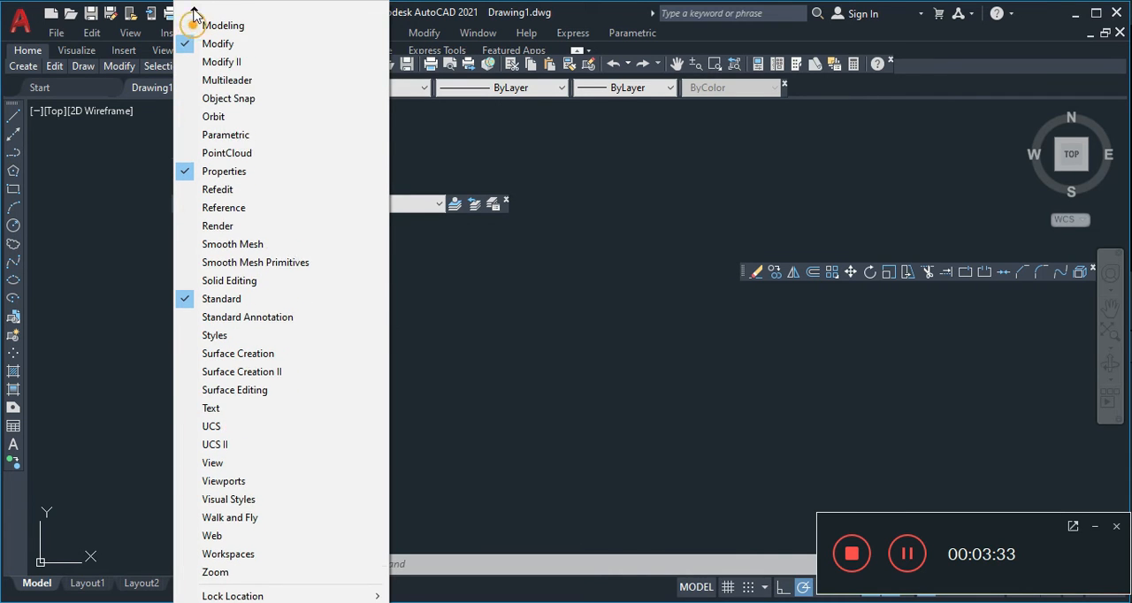
{"action": "left_click", "coordinate": [194, 9]}
{"action": "left_click", "coordinate": [194, 9]}
{"action": "left_click", "coordinate": [194, 9]}
{"action": "left_click", "coordinate": [194, 9]}
{"action": "left_click", "coordinate": [194, 8]}
{"action": "left_click", "coordinate": [194, 9]}
{"action": "left_click", "coordinate": [194, 9]}
{"action": "left_click", "coordinate": [194, 9]}
{"action": "left_click", "coordinate": [194, 9]}
{"action": "left_click", "coordinate": [194, 9]}
{"action": "left_click", "coordinate": [194, 9]}
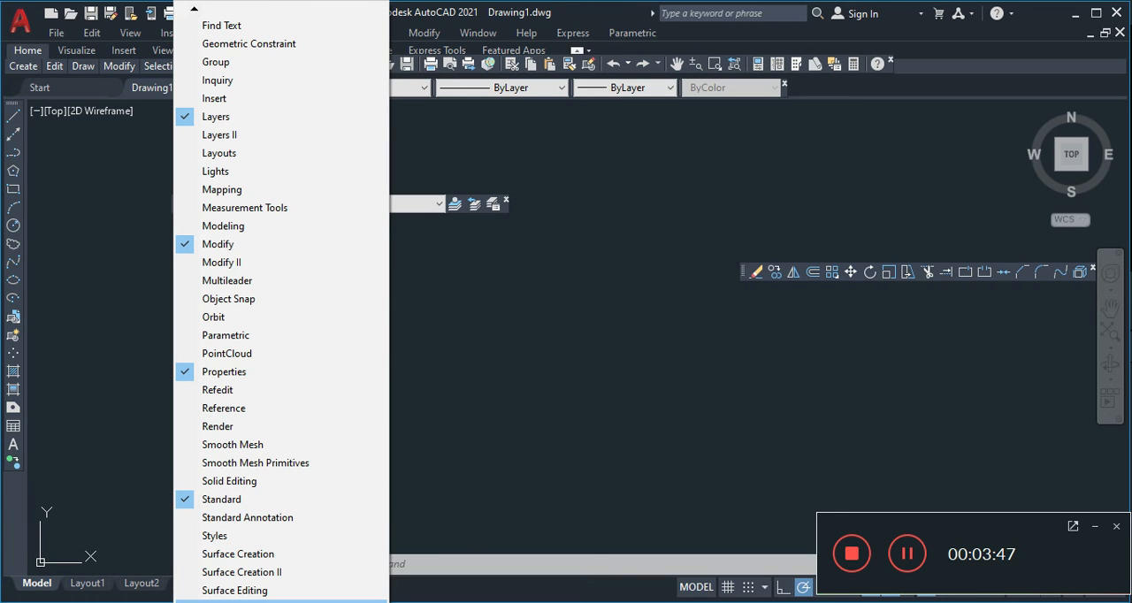
{"action": "left_click", "coordinate": [281, 601]}
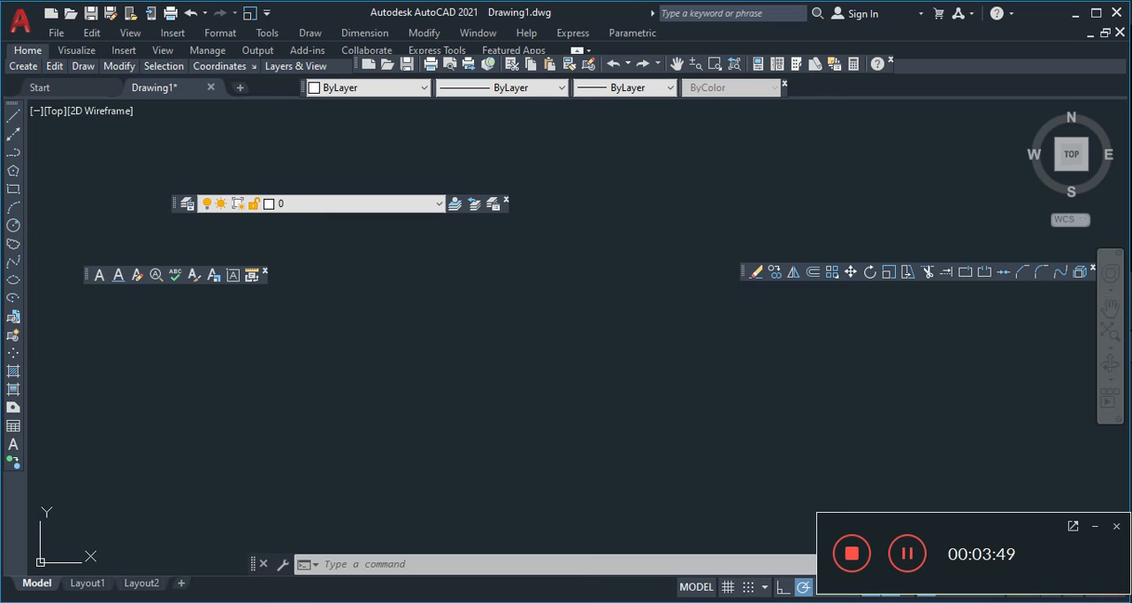
{"action": "left_click_drag", "start_coordinate": [85, 271], "coordinate": [409, 303]}
- Line up the Properties toolbar closer to the drawing file tabs and place the Modify toolbar directly after it in the same row
{"action": "left_click_drag", "start_coordinate": [744, 271], "coordinate": [823, 241]}
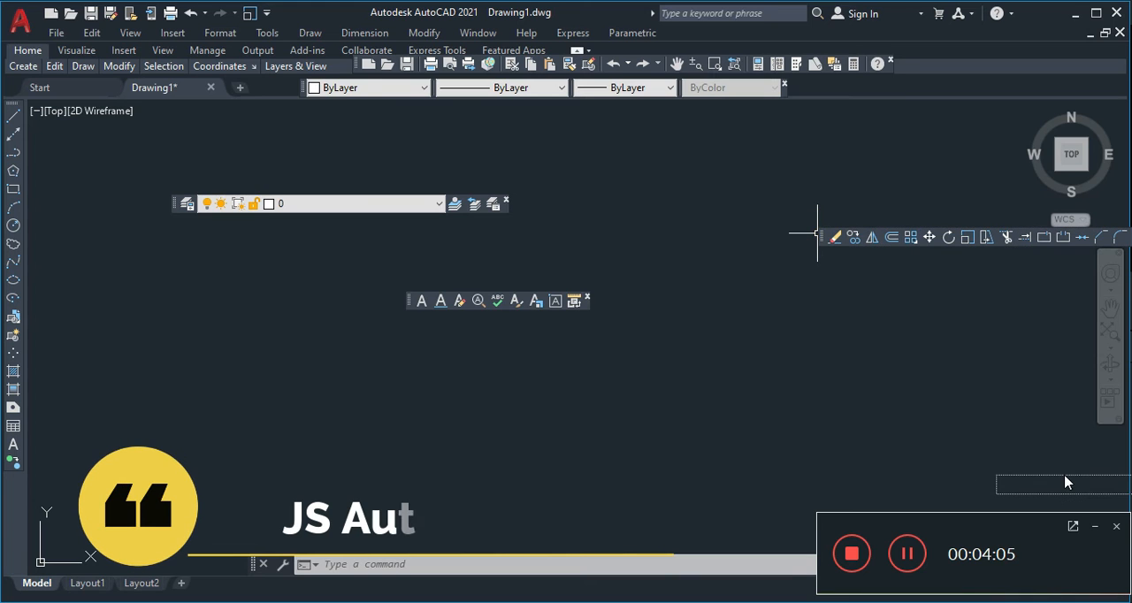
{"action": "left_click_drag", "start_coordinate": [989, 262], "coordinate": [807, 87]}
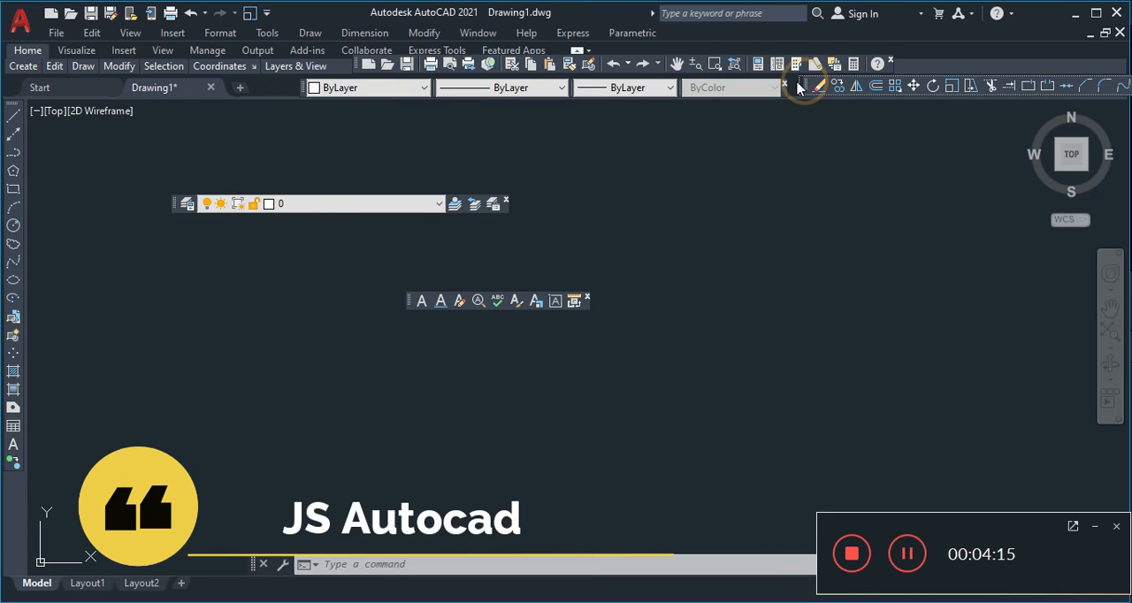
{"action": "left_click", "coordinate": [303, 89]}
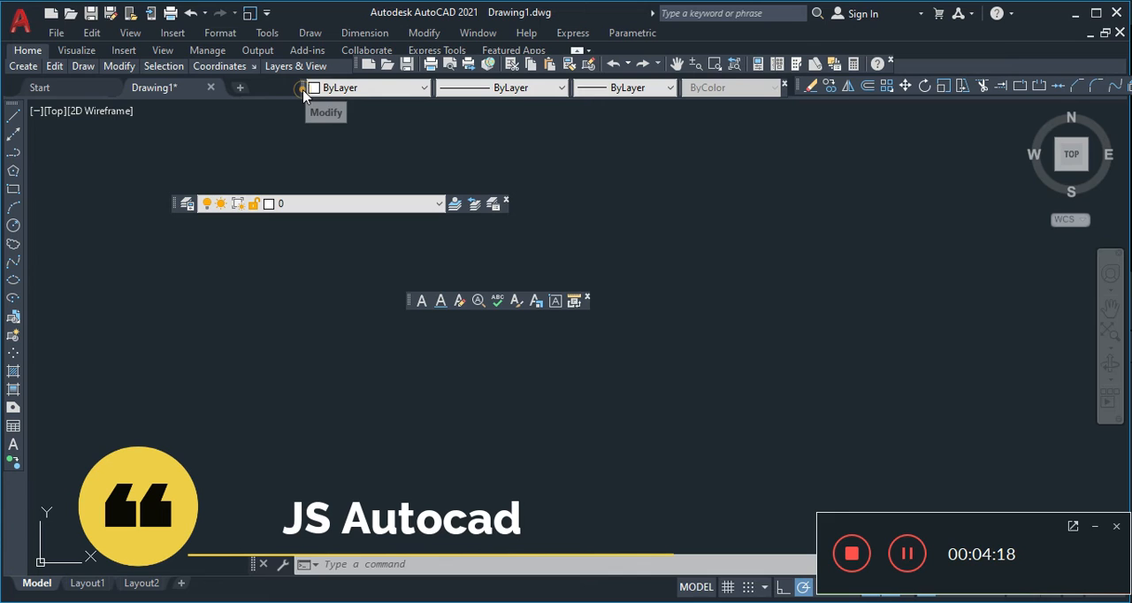
{"action": "left_click_drag", "start_coordinate": [303, 91], "coordinate": [252, 86]}
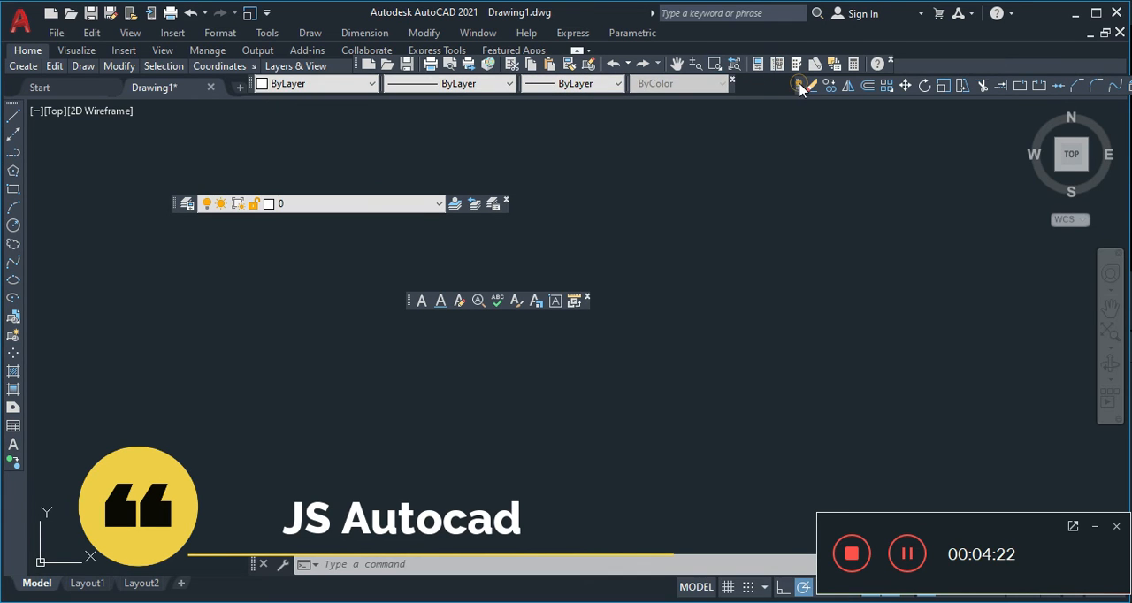
{"action": "left_click_drag", "start_coordinate": [752, 88], "coordinate": [745, 89]}
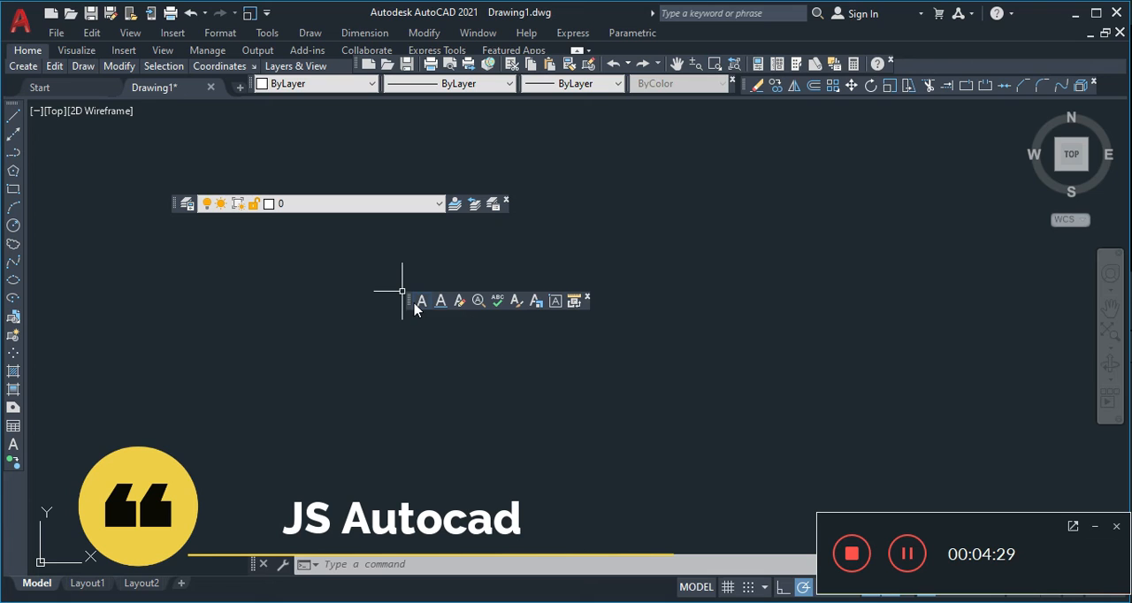
- Place the Text toolbar beside the Standard toolbar and the Layers toolbar just above that row, beside the ribbon tabs
{"action": "left_click_drag", "start_coordinate": [409, 299], "coordinate": [899, 69]}
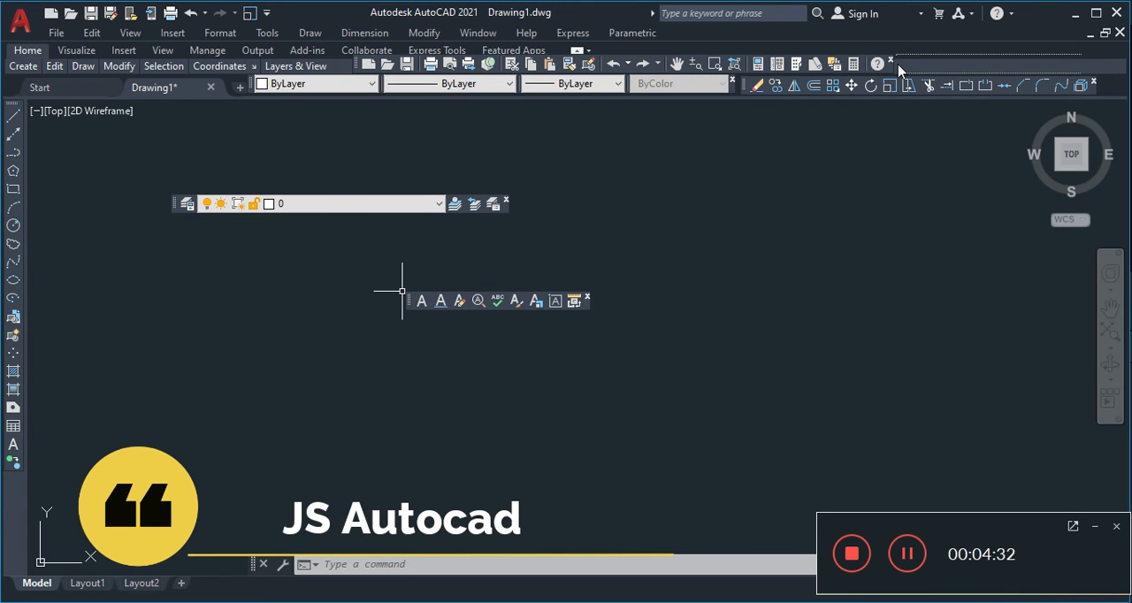
{"action": "left_click_drag", "start_coordinate": [898, 69], "coordinate": [899, 69]}
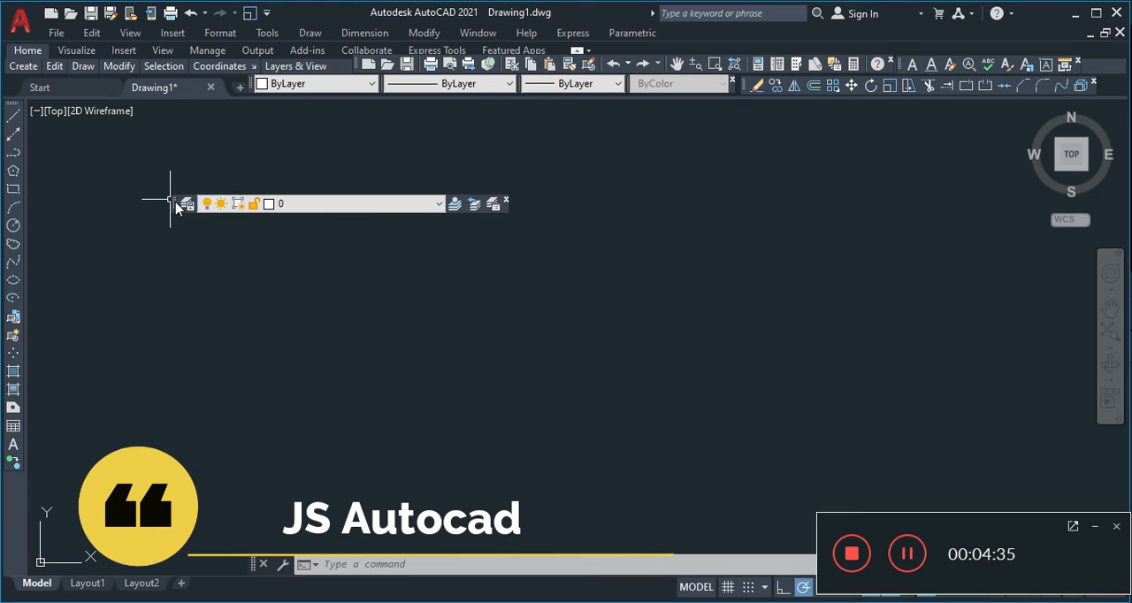
{"action": "left_click_drag", "start_coordinate": [172, 203], "coordinate": [609, 47]}
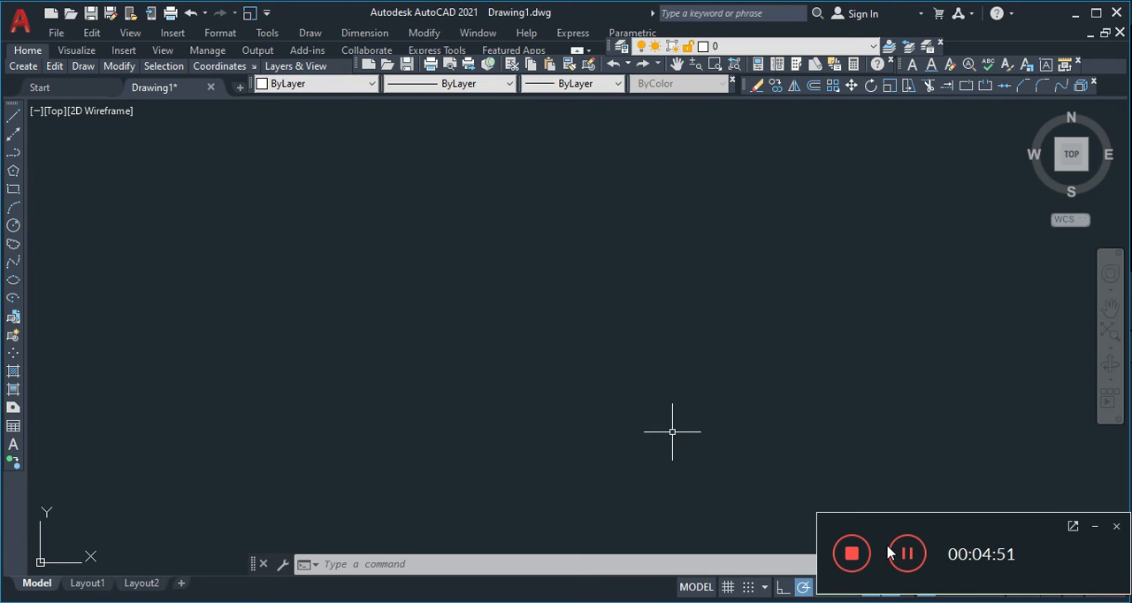
- Save the current toolbar arrangement as a new workspace named "Autocad classic"
{"action": "left_click_drag", "start_coordinate": [950, 525], "coordinate": [416, 593]}
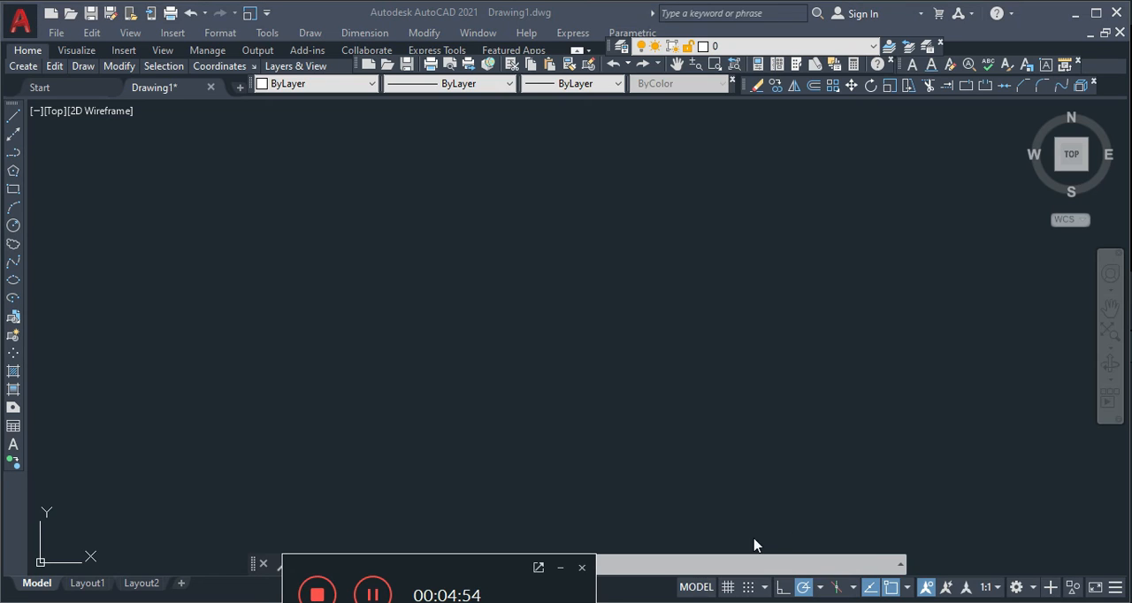
{"action": "left_click", "coordinate": [1018, 590]}
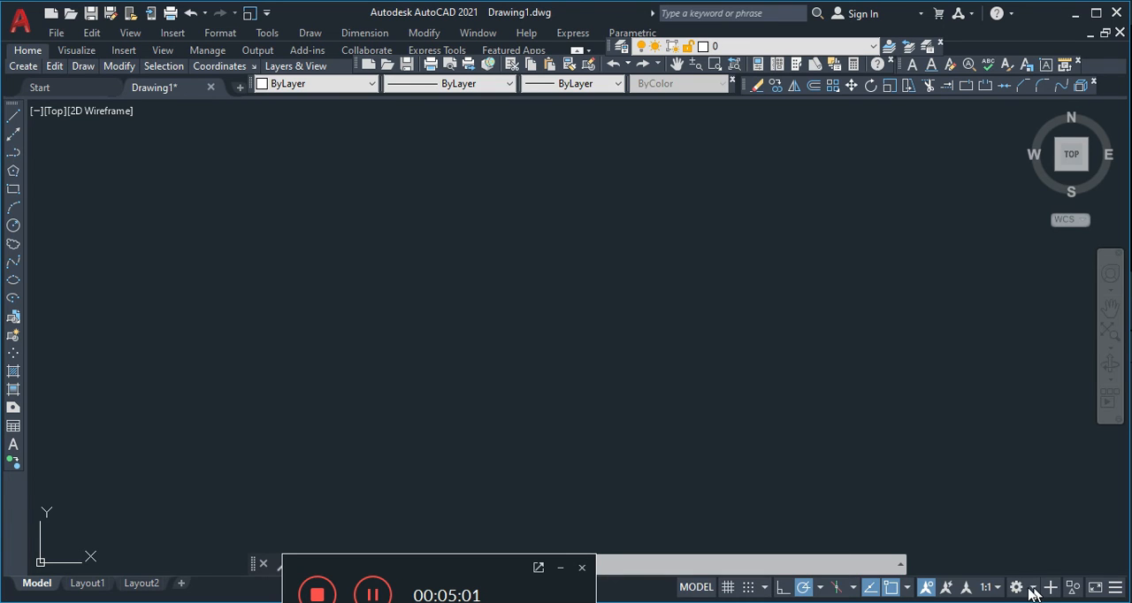
{"action": "left_click", "coordinate": [1036, 588]}
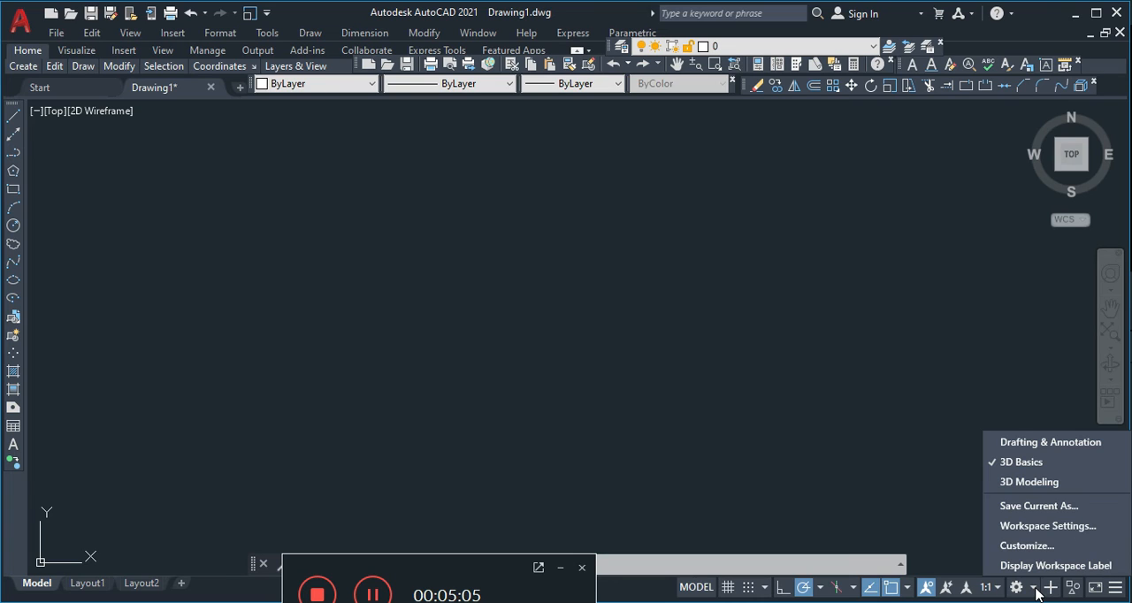
{"action": "left_click", "coordinate": [1033, 508]}
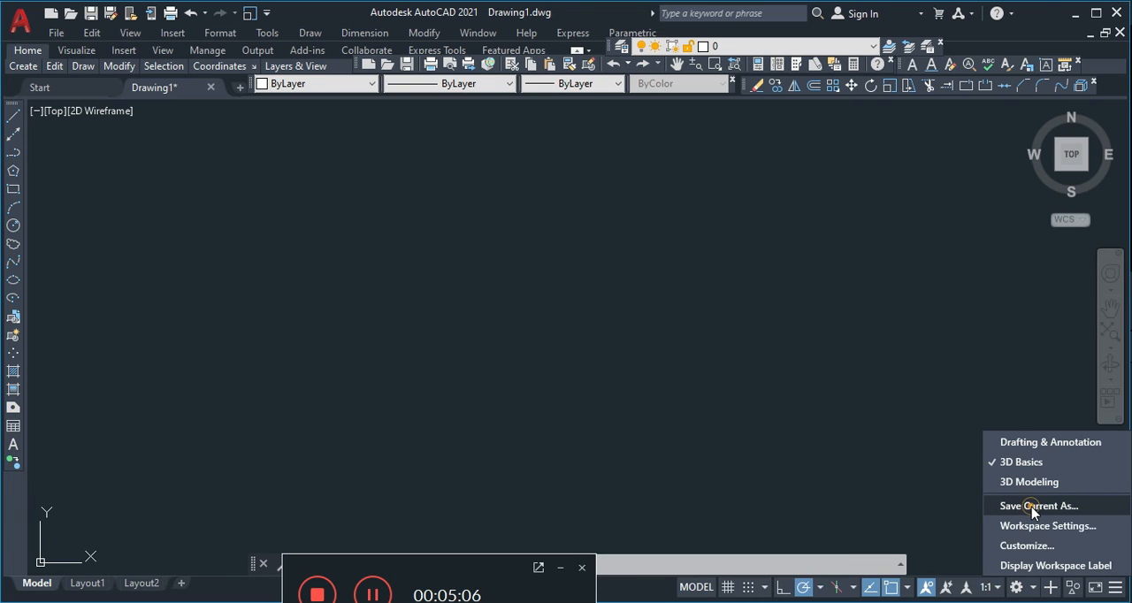
{"action": "left_click", "coordinate": [480, 295]}
{"action": "type", "text": "A"}
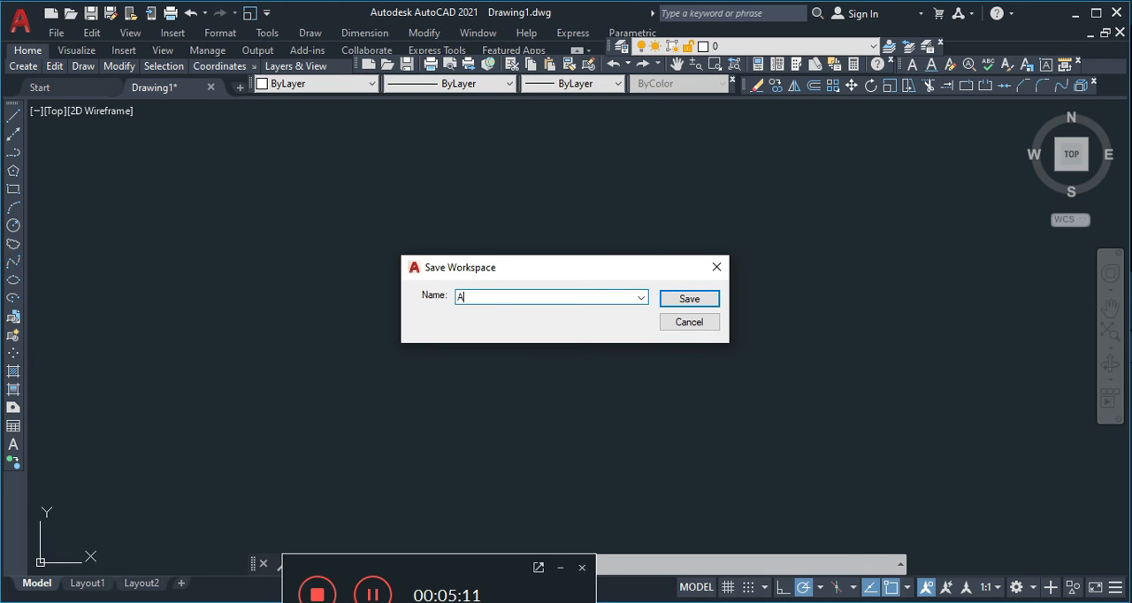
{"action": "type", "text": "utocad cla"}
{"action": "type", "text": "o"}
{"action": "key", "text": "BackSpace"}
{"action": "type", "text": "ic"}
{"action": "left_click", "coordinate": [691, 301]}
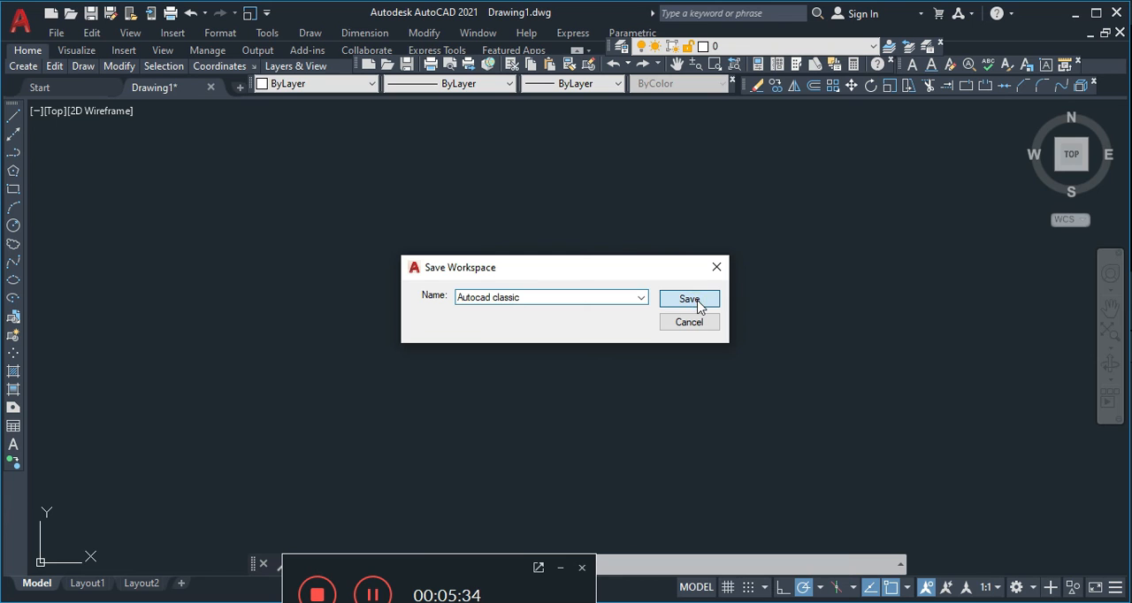
{"action": "left_click", "coordinate": [698, 300]}
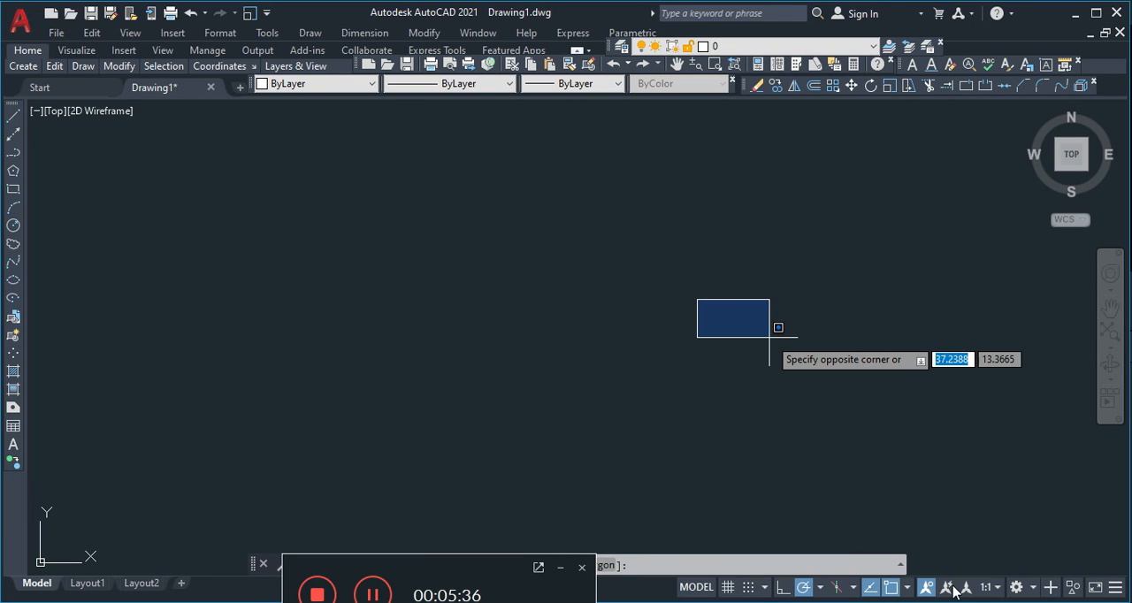
- Switch the workspace from Autocad classic to 3D Basics and on to 3D Modeling
{"action": "left_click", "coordinate": [1018, 589]}
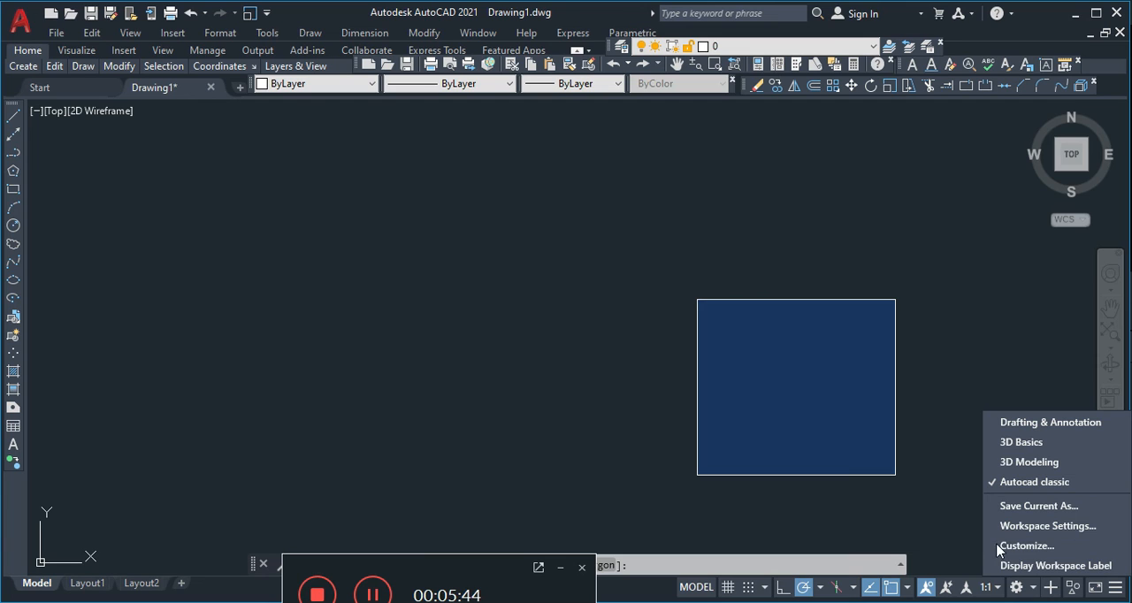
{"action": "left_click", "coordinate": [1018, 447]}
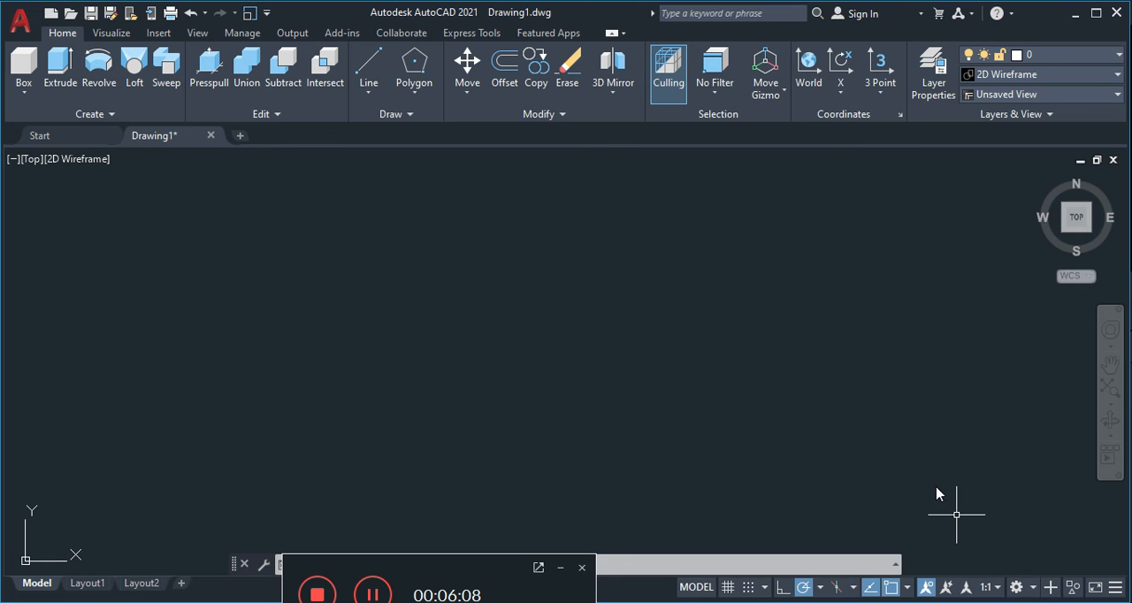
{"action": "left_click", "coordinate": [1018, 588]}
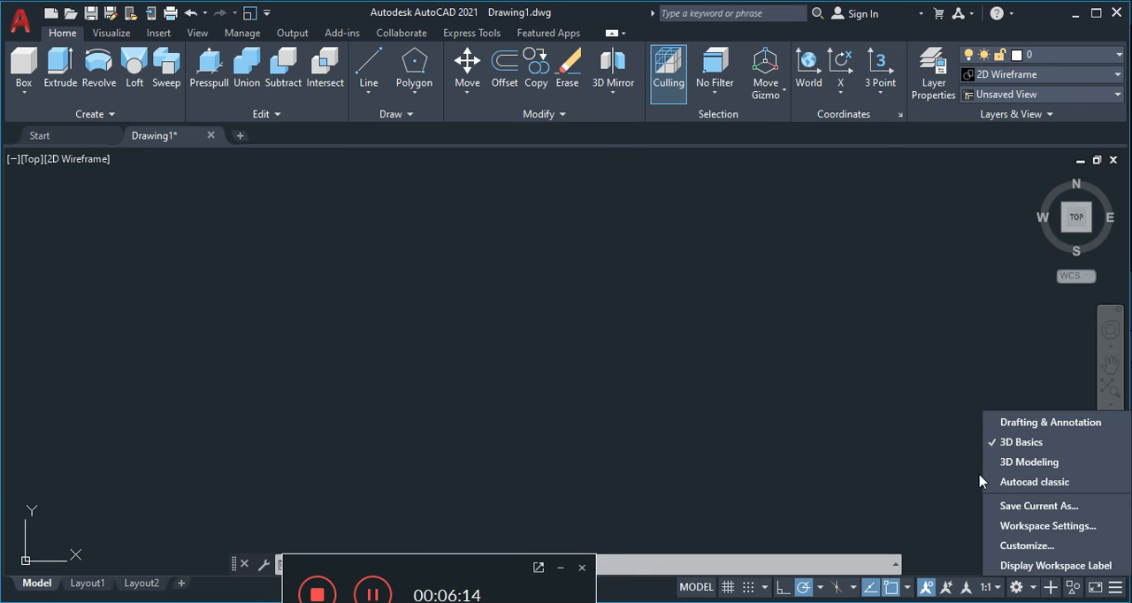
{"action": "left_click", "coordinate": [1026, 462]}
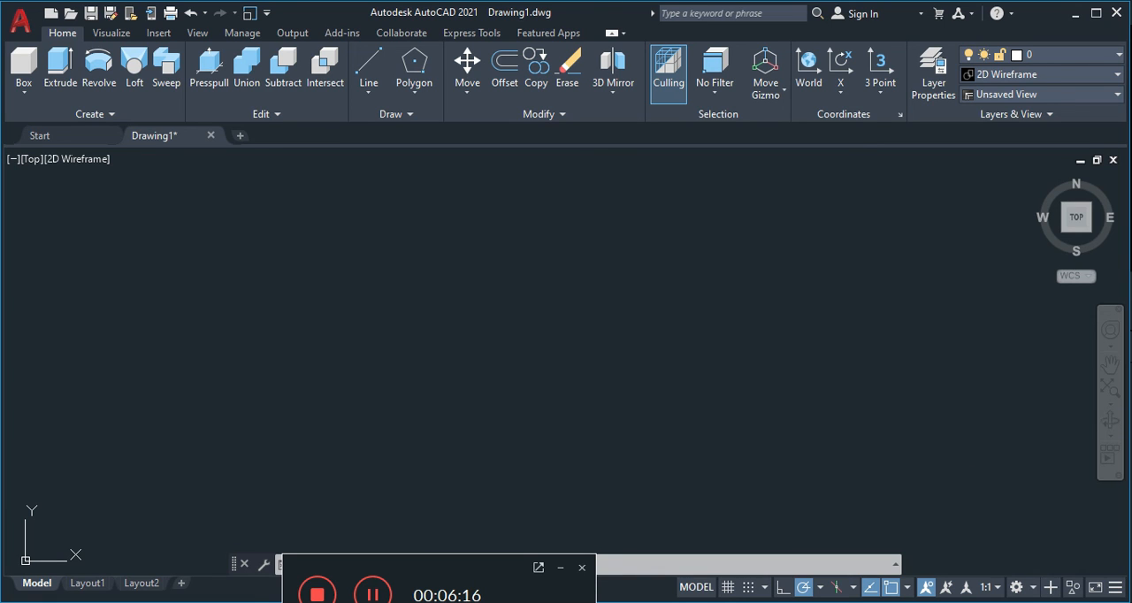